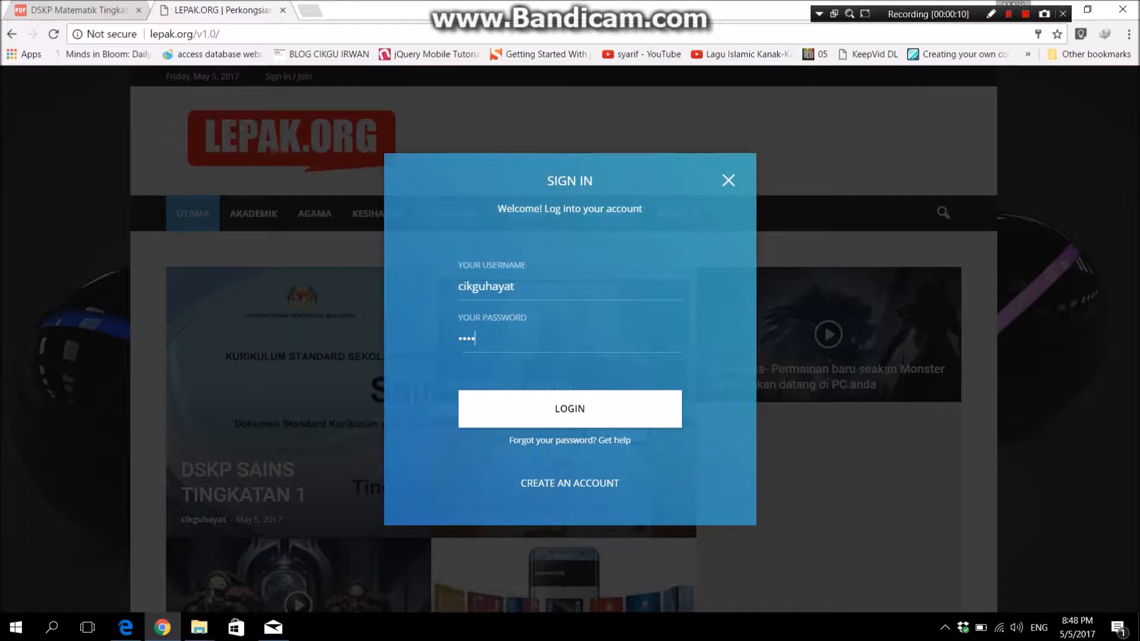
Replace the entered account password in the sign-in form and log in
{"action": "key", "text": "BackSpace"}
{"action": "key", "text": "BackSpace"}
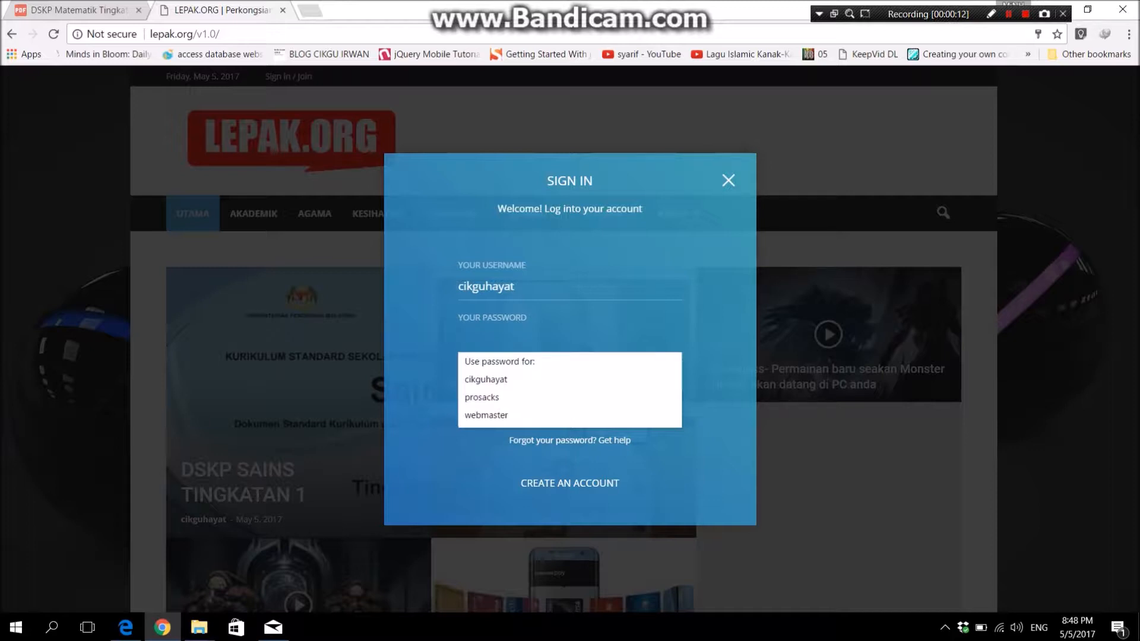
{"action": "type", "text": "****"}
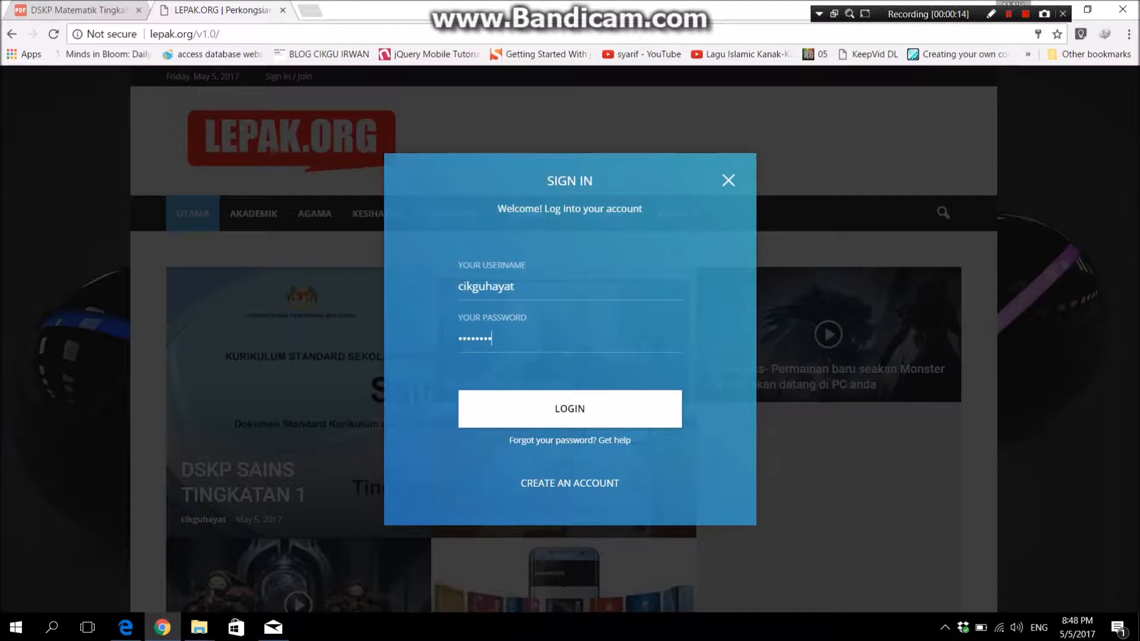
{"action": "left_click", "coordinate": [570, 409]}
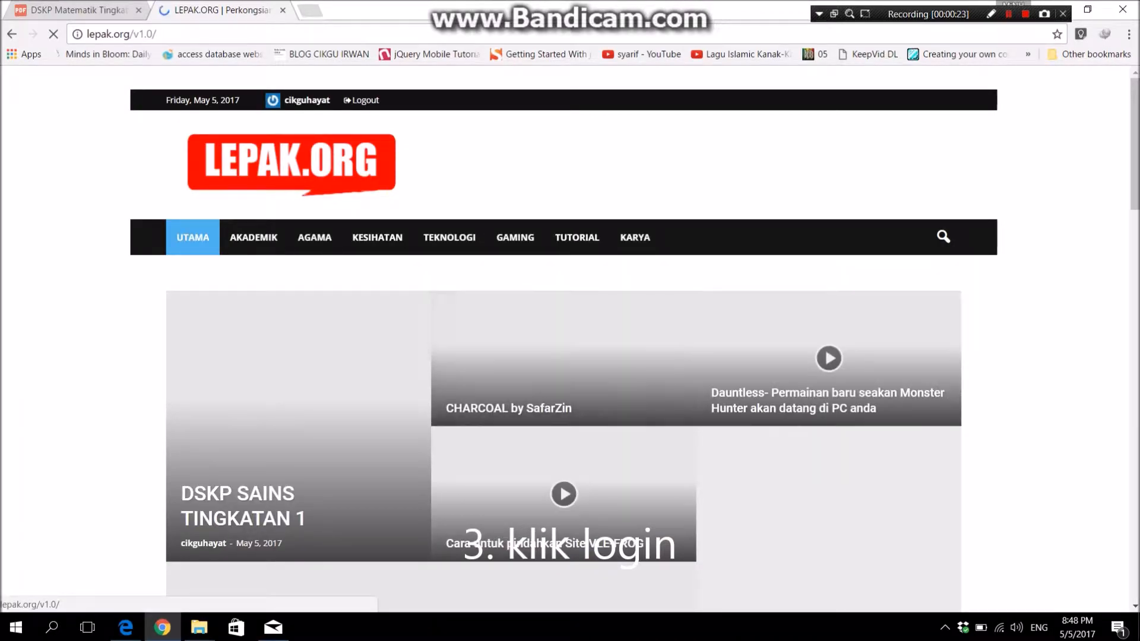
Go to the LEPAK.ORG dashboard and start a new post from the list of posts
{"action": "scroll", "coordinate": [564, 380], "scroll_direction": "down", "scroll_amount": 2}
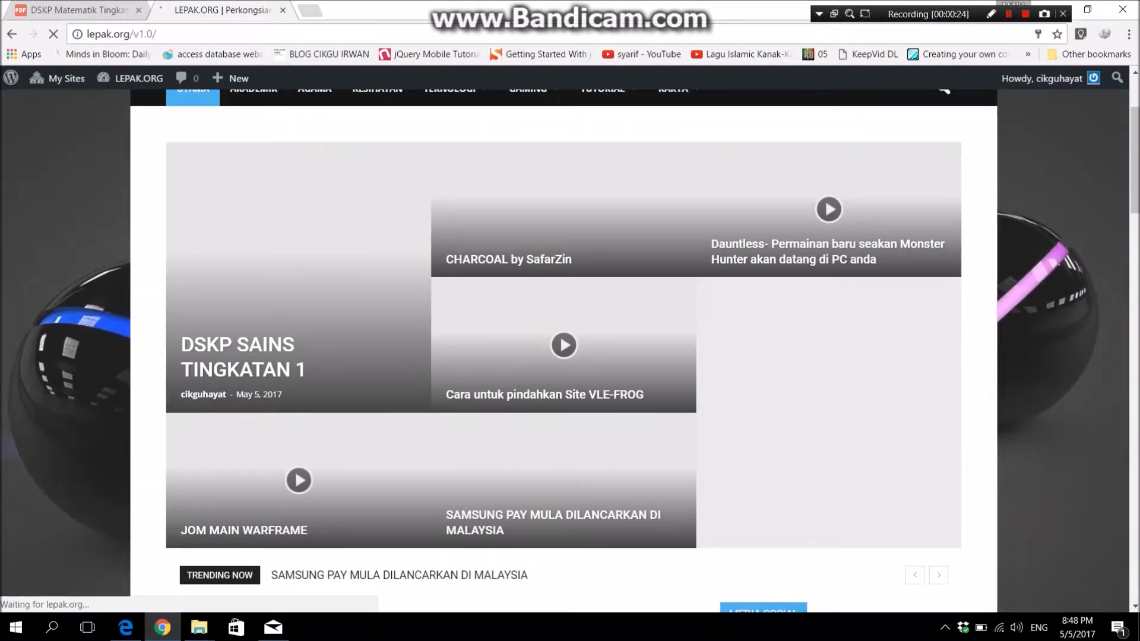
{"action": "scroll", "coordinate": [314, 345], "scroll_direction": "up", "scroll_amount": 2}
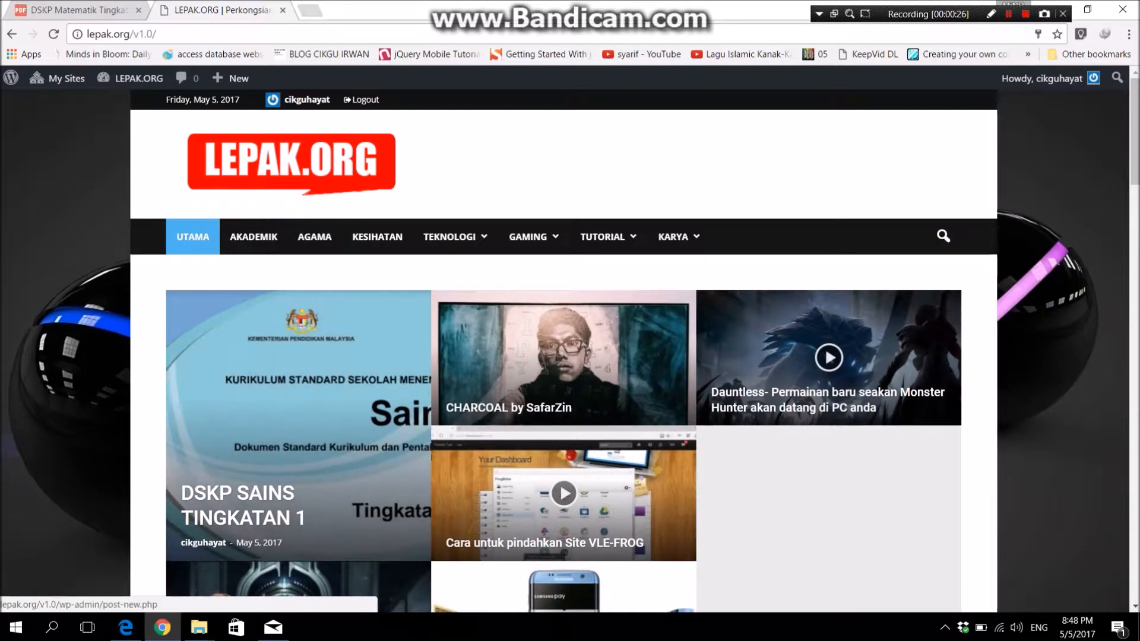
{"action": "mouse_move", "coordinate": [130, 78]}
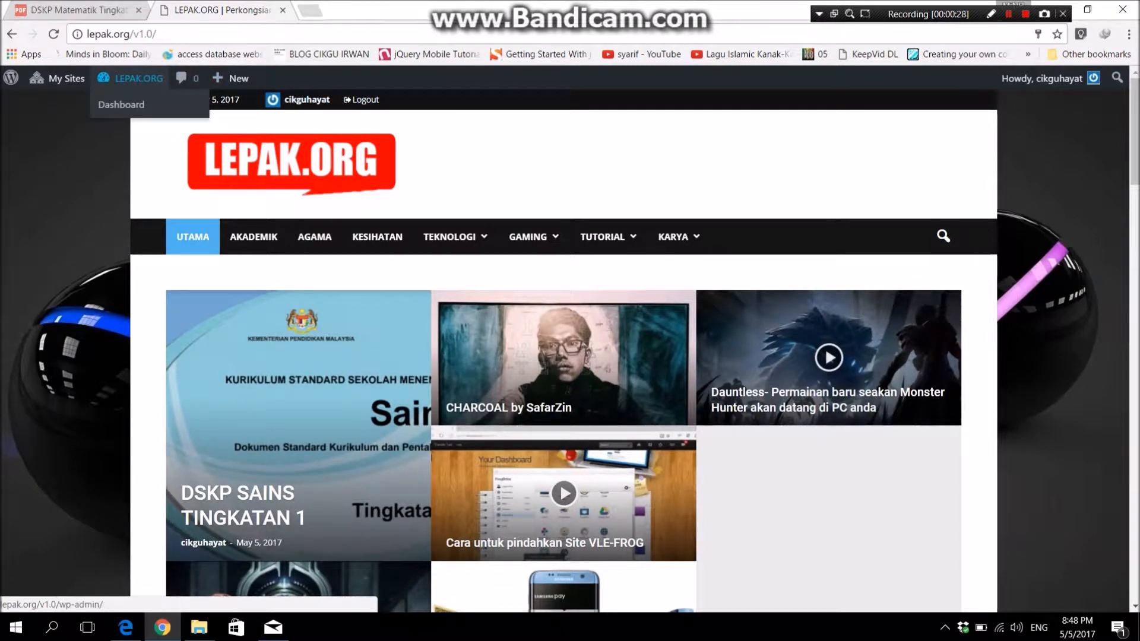
{"action": "left_click", "coordinate": [121, 105]}
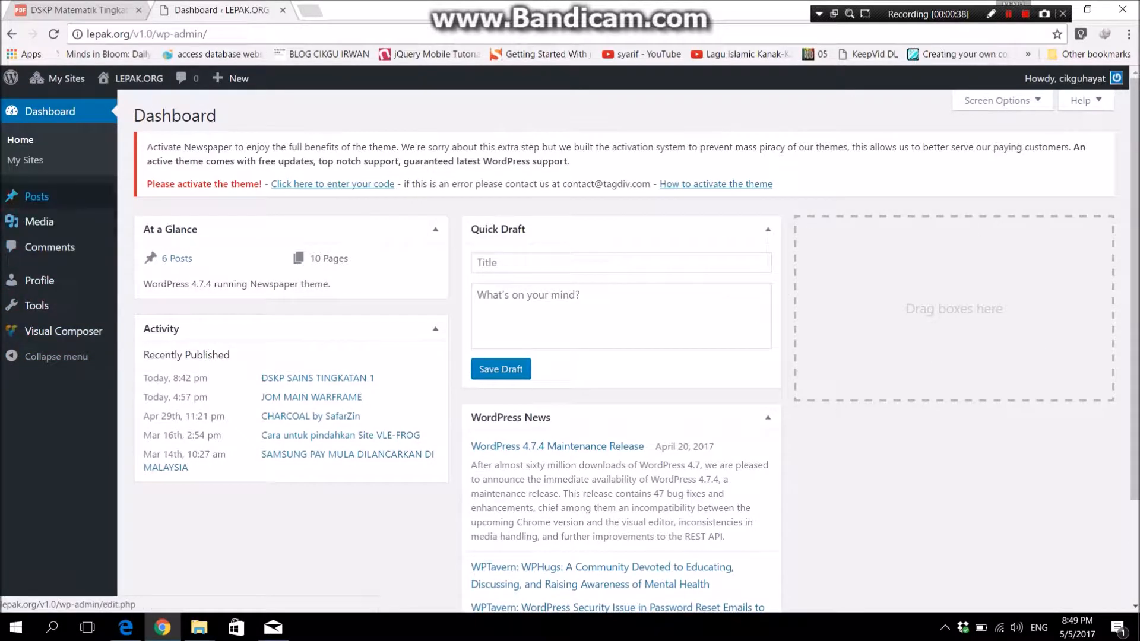
{"action": "mouse_move", "coordinate": [37, 196]}
{"action": "left_click", "coordinate": [146, 198]}
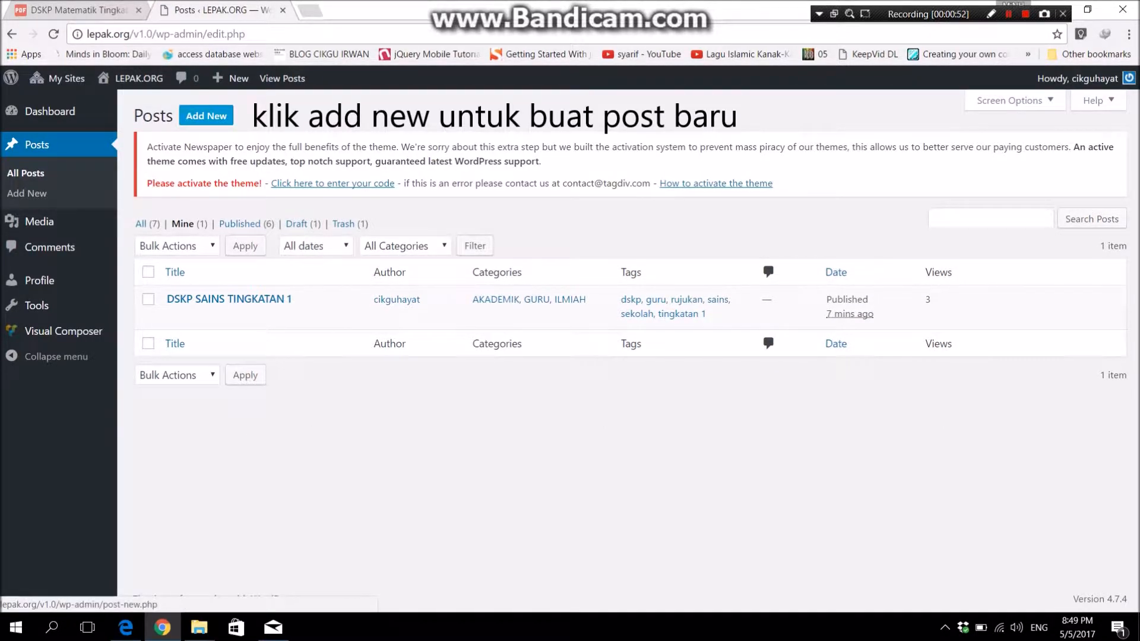
{"action": "left_click", "coordinate": [206, 116]}
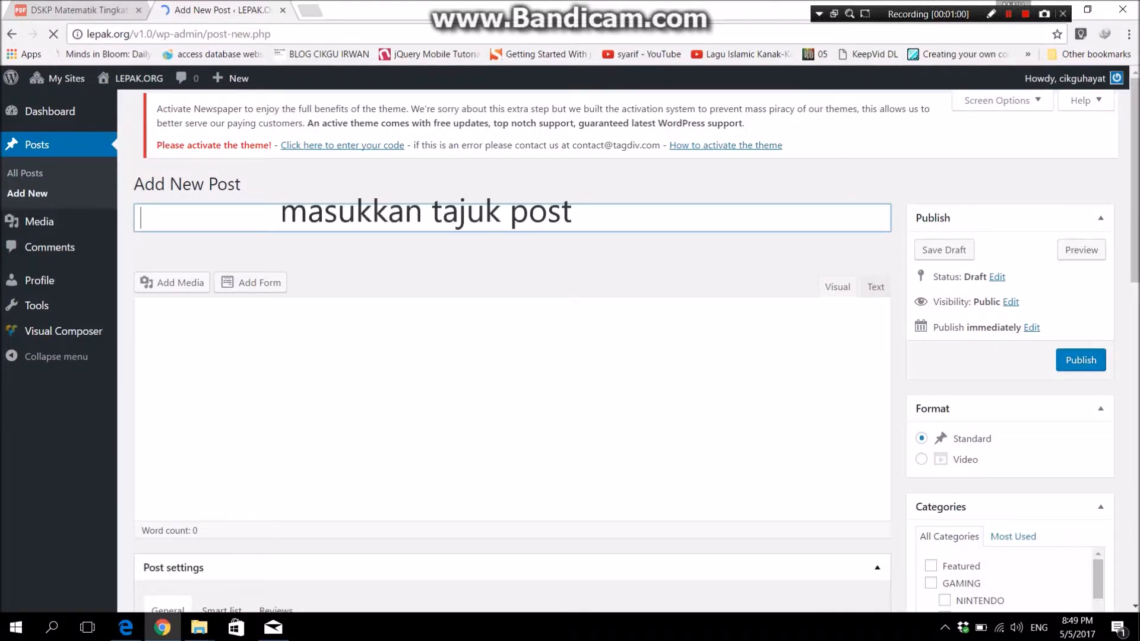
Title the new post "DSKP MATEMATIK TINGKATAN 1"
{"action": "scroll", "coordinate": [510, 356], "scroll_direction": "down", "scroll_amount": 5}
{"action": "scroll", "coordinate": [511, 357], "scroll_direction": "up", "scroll_amount": 5}
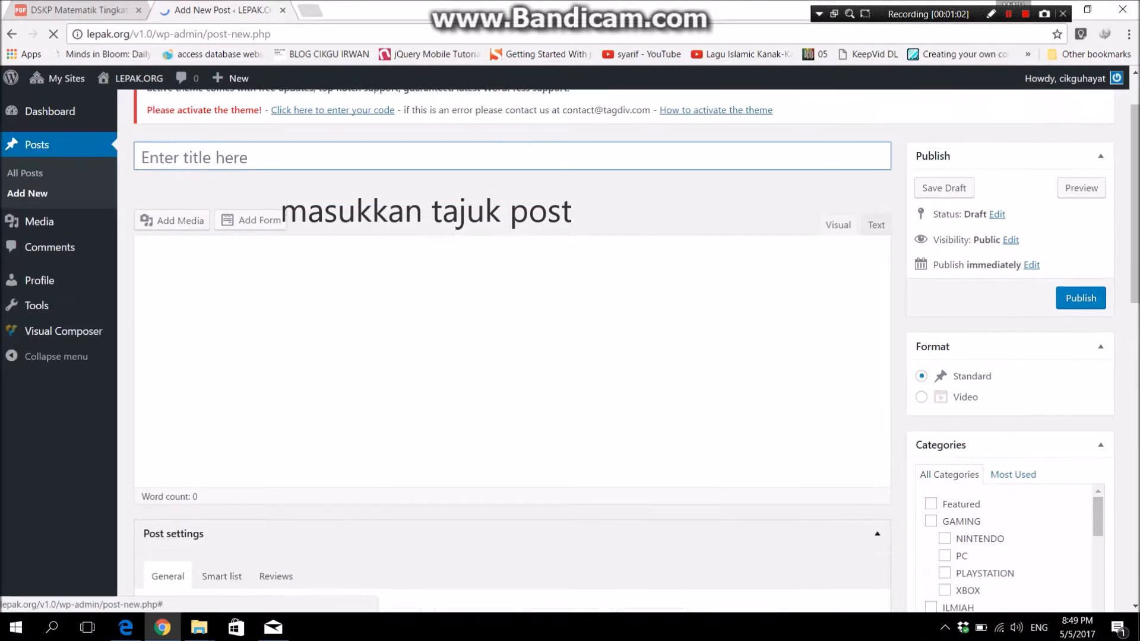
{"action": "type", "text": "DSKP MATE"}
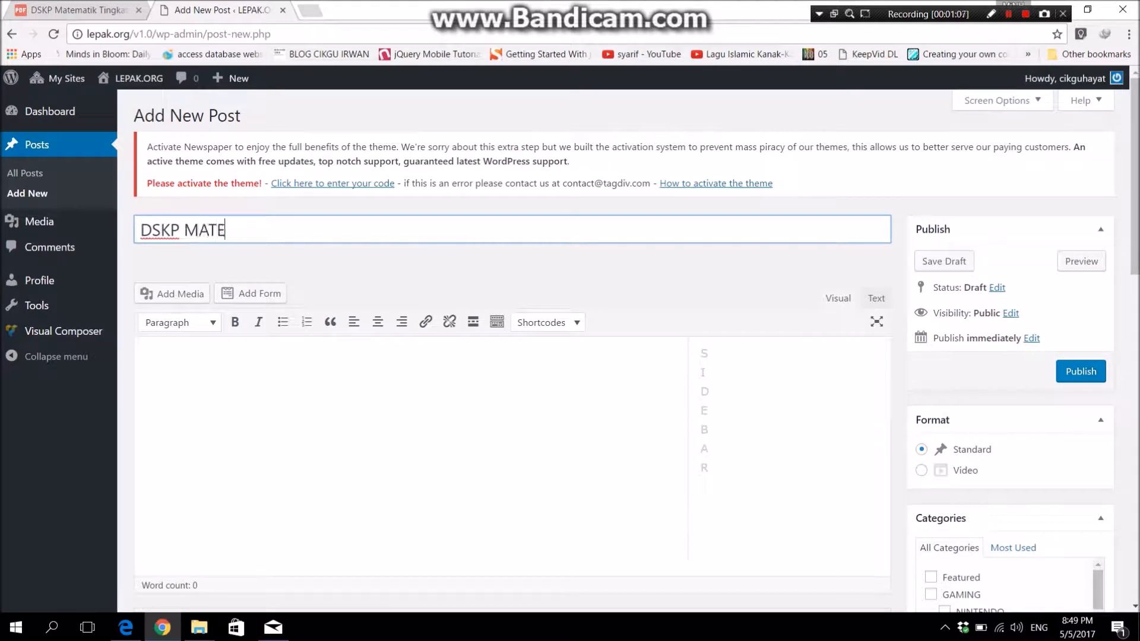
{"action": "type", "text": "MATIK TINGKATAN 1"}
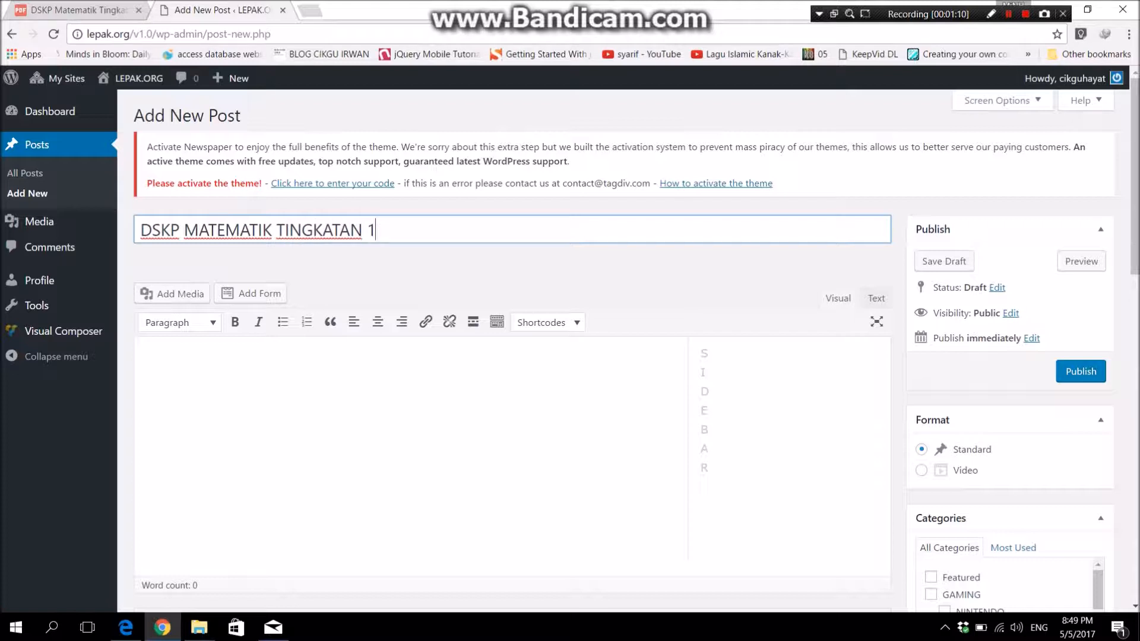
Write the post body "Di sini admin kongsikan DSKP Matematik Tingkatan 1 untuk rujukan para guru."
{"action": "key", "text": "Tab"}
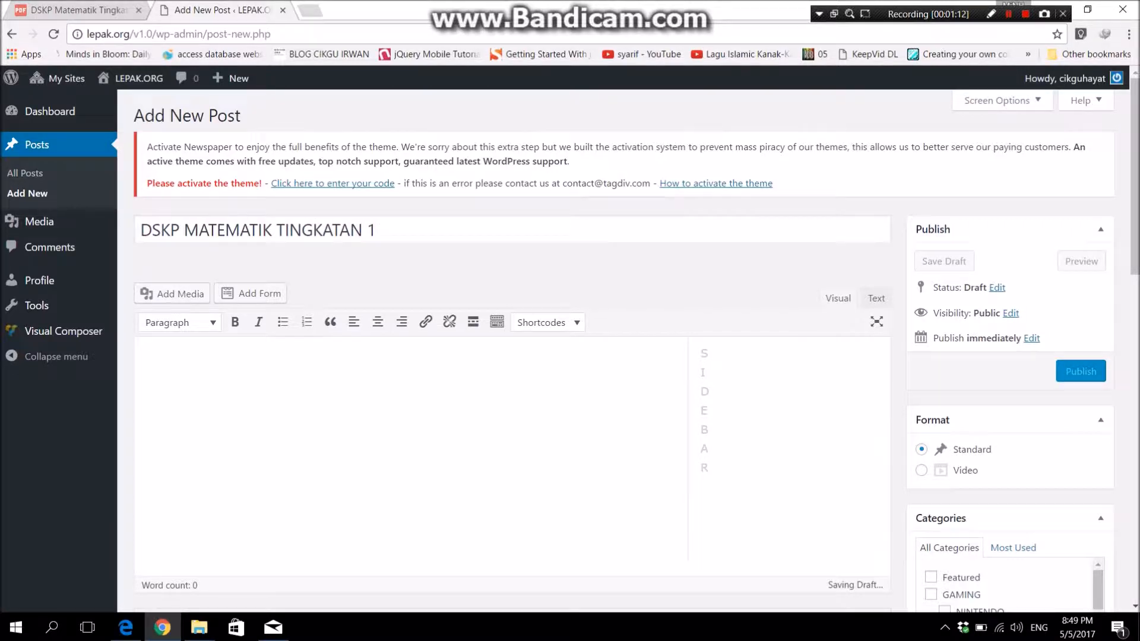
{"action": "type", "text": "Di sini d"}
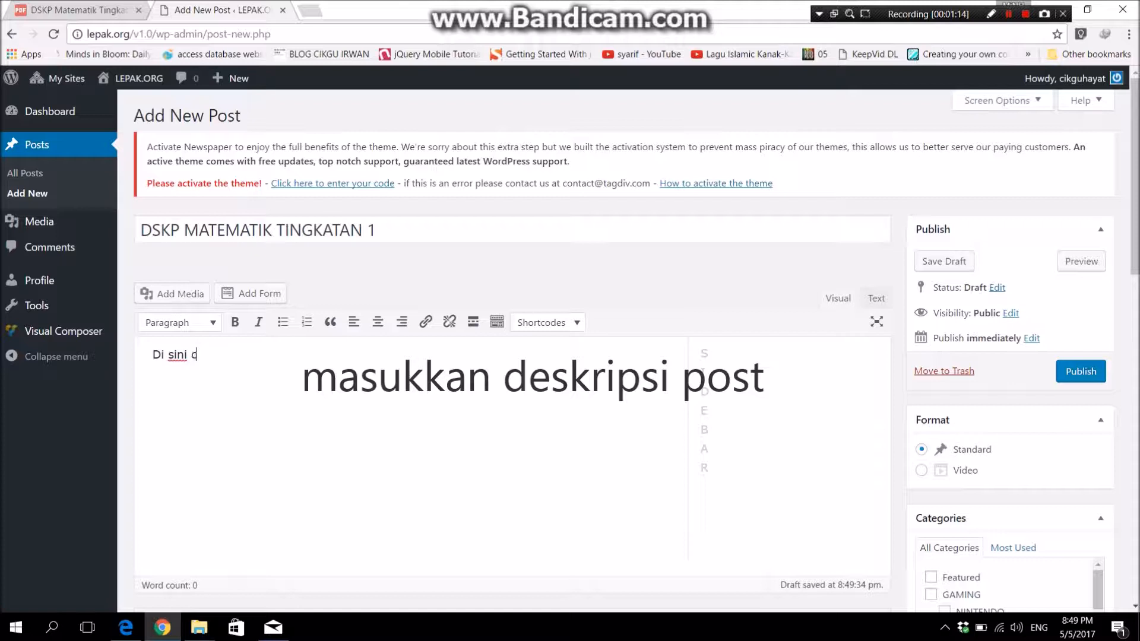
{"action": "key", "text": "BackSpace"}
{"action": "type", "text": "admin kon"}
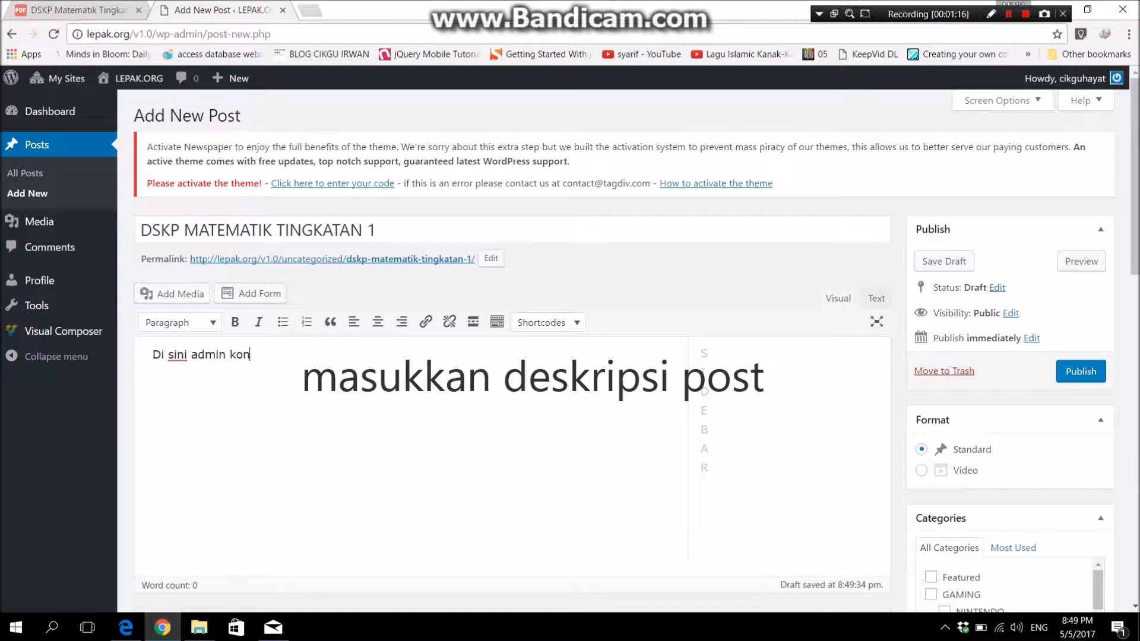
{"action": "type", "text": "gsikan "}
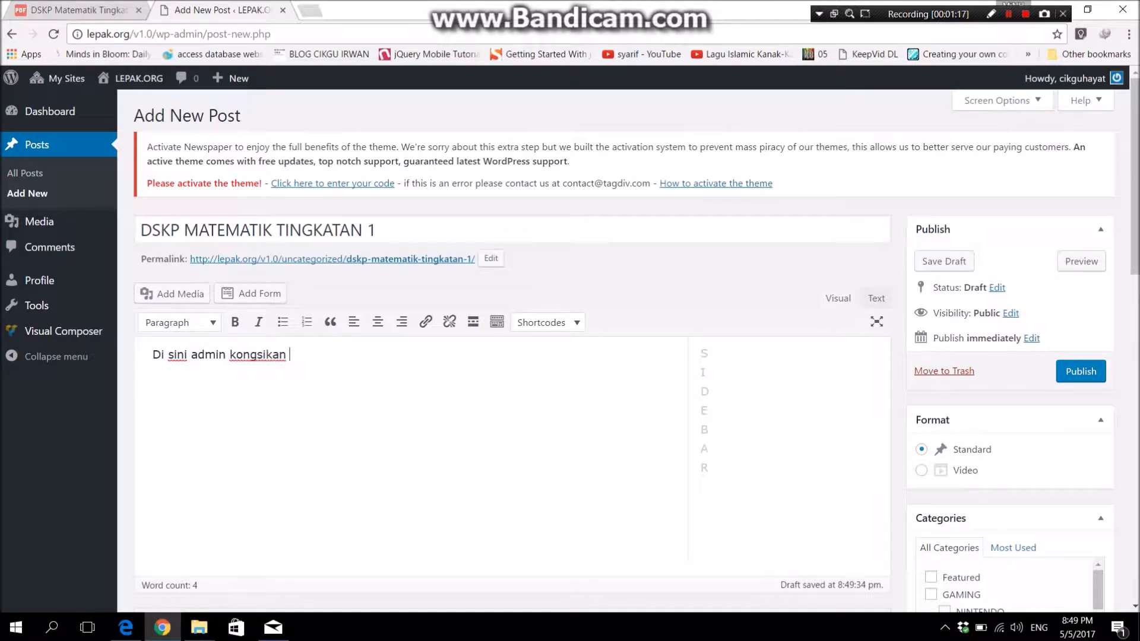
{"action": "type", "text": "DSKP MAT"}
{"action": "type", "text": "TEMATIK"}
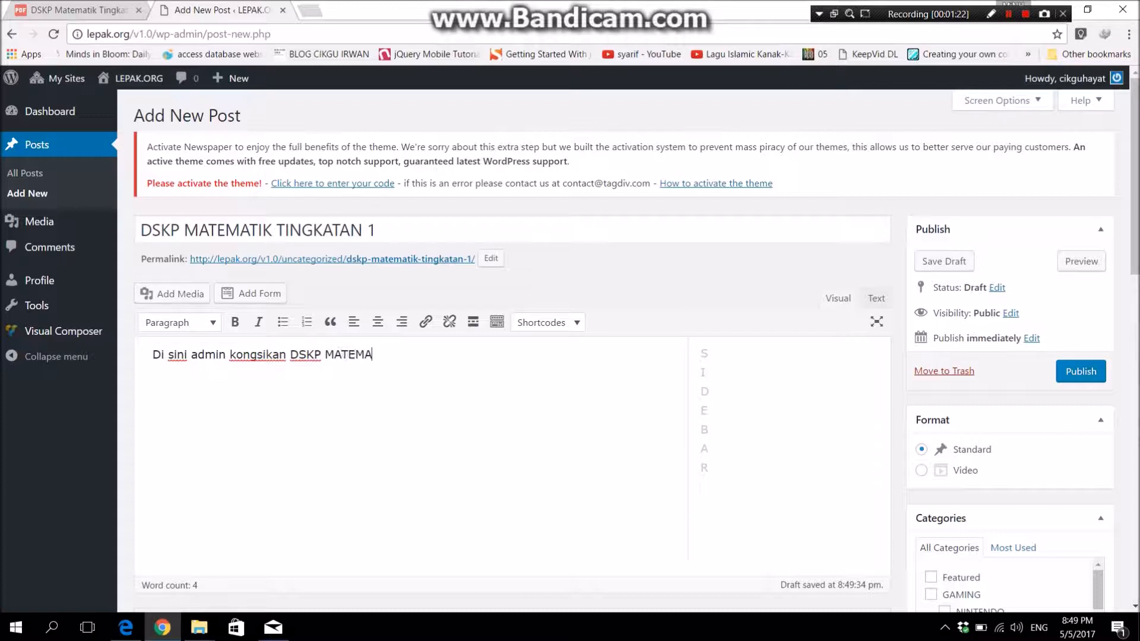
{"action": "key", "text": "BackSpace"}
{"action": "key", "text": "BackSpace"}
{"action": "key", "text": "BackSpace"}
{"action": "key", "text": "BackSpace"}
{"action": "key", "text": "BackSpace"}
{"action": "key", "text": "BackSpace"}
{"action": "key", "text": "BackSpace"}
{"action": "key", "text": "BackSpace"}
{"action": "key", "text": "BackSpace"}
{"action": "type", "text": "atematik Tingkatan 1 "}
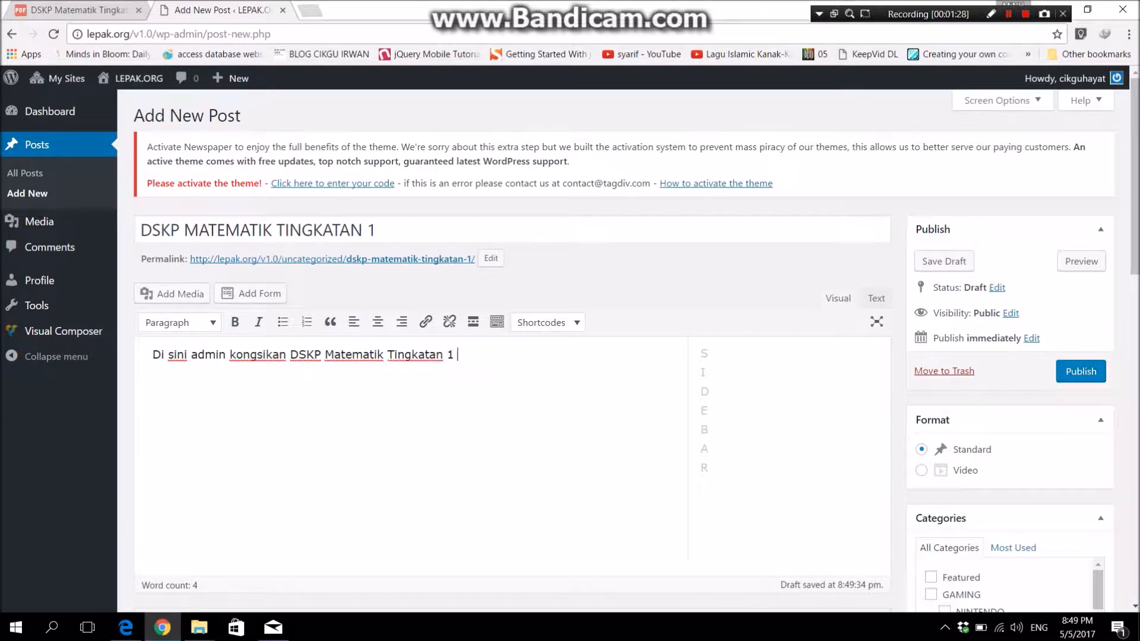
{"action": "type", "text": "untuk rujuk"}
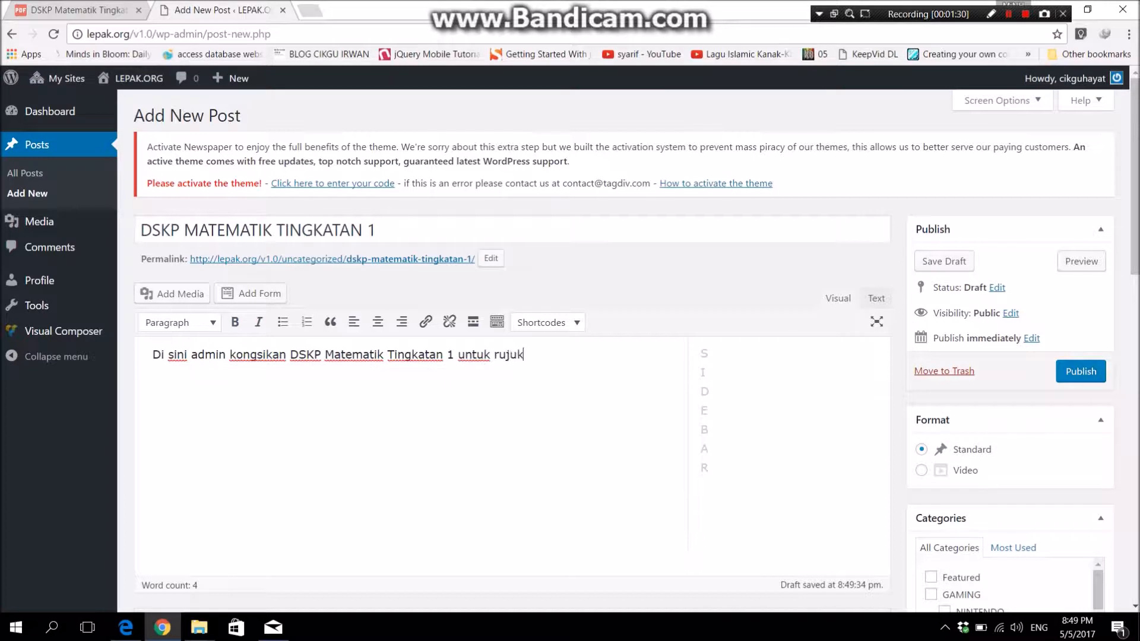
{"action": "type", "text": "an para guru."}
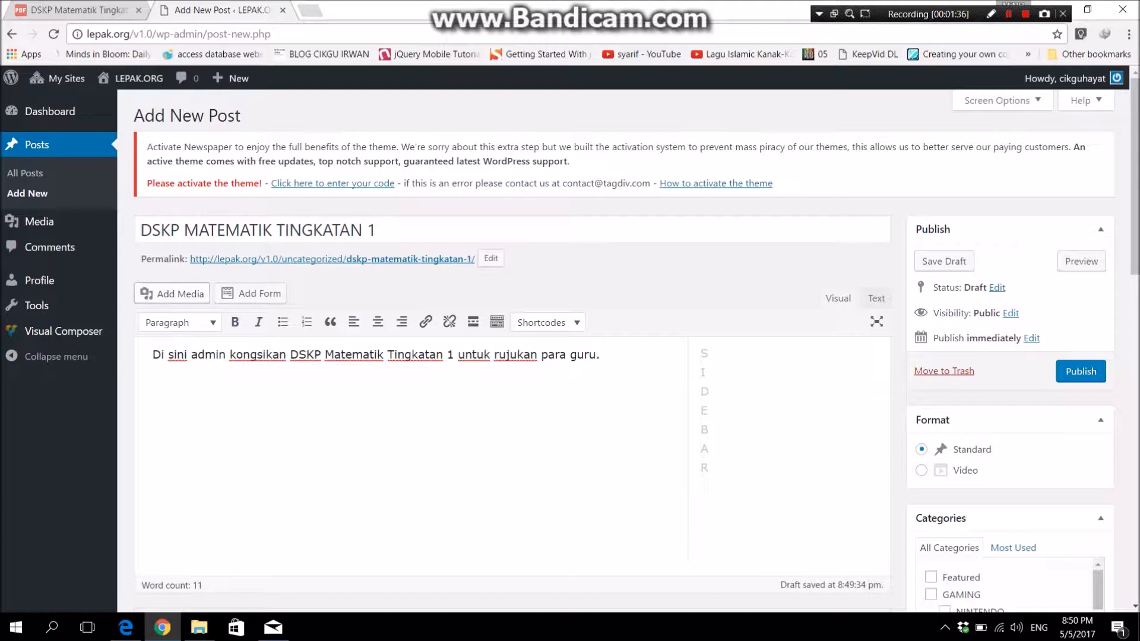
Upload the image "Screenshot 2017-05-05 20.47.21" from the Dropbox Screenshots folder and insert it into the post
{"action": "left_click", "coordinate": [172, 293]}
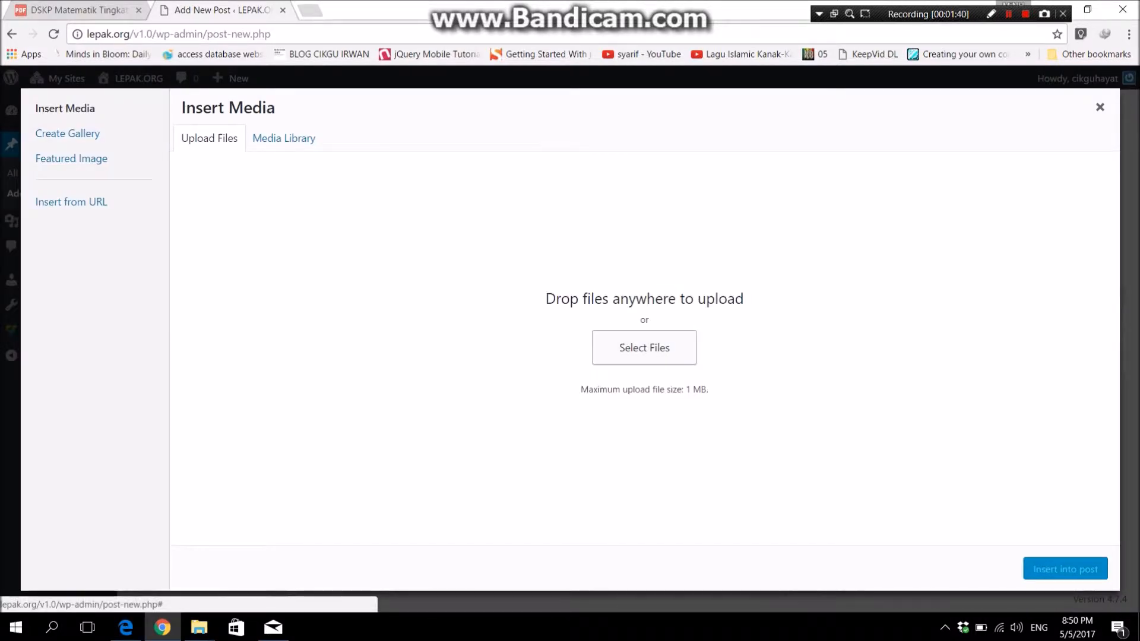
{"action": "left_click", "coordinate": [284, 138]}
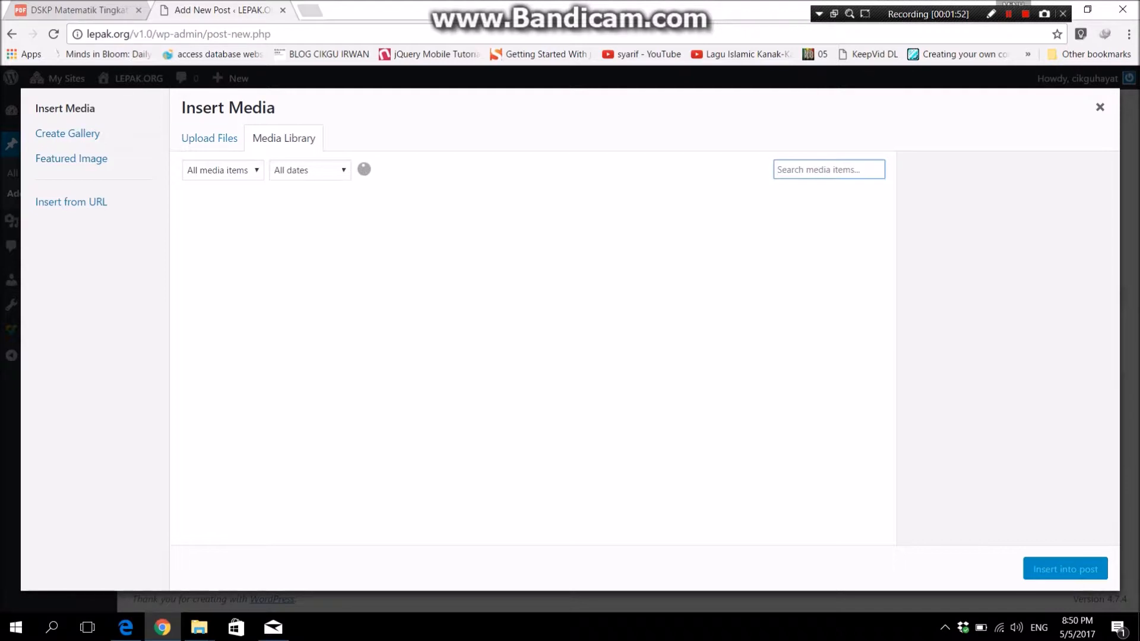
{"action": "left_click", "coordinate": [209, 138]}
{"action": "left_click", "coordinate": [644, 348]}
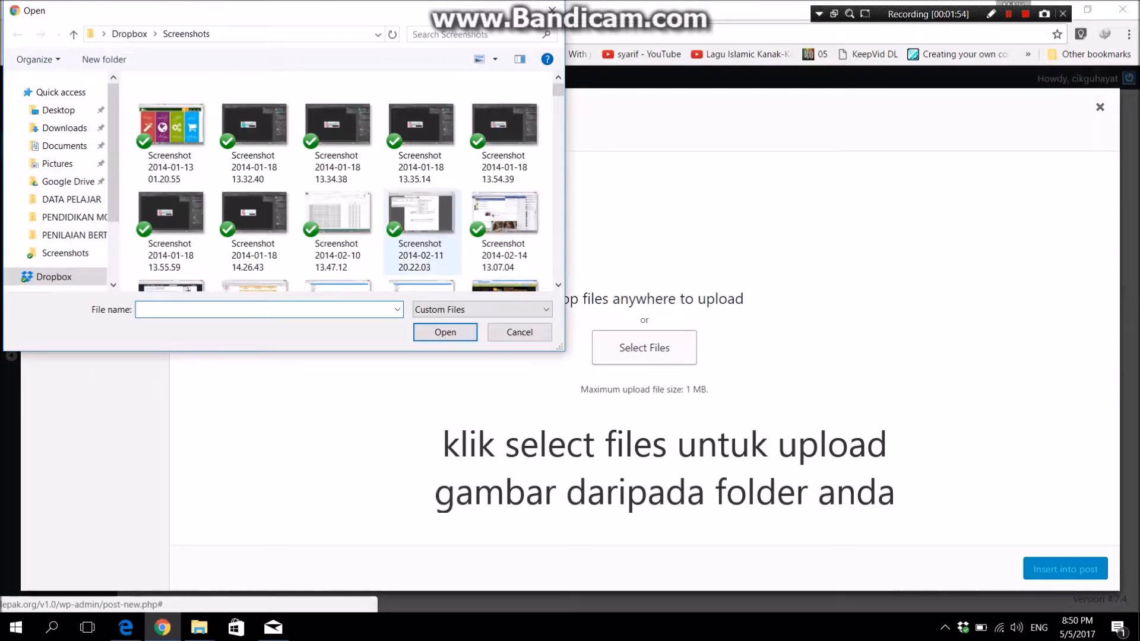
{"action": "left_click_drag", "start_coordinate": [558, 90], "coordinate": [558, 273]}
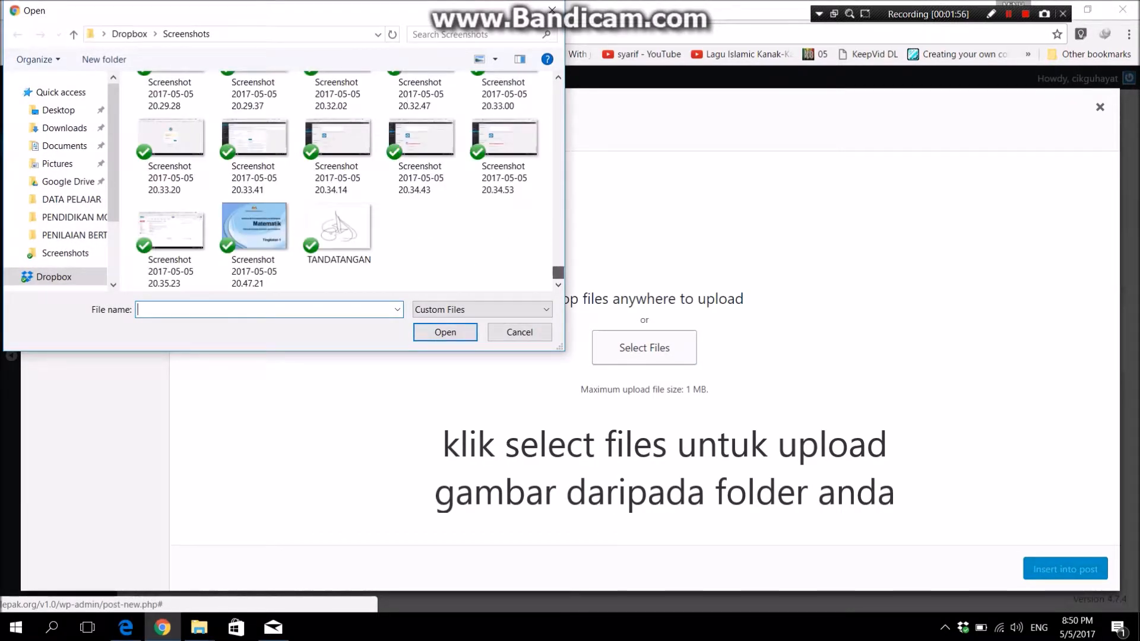
{"action": "double_click", "coordinate": [254, 229]}
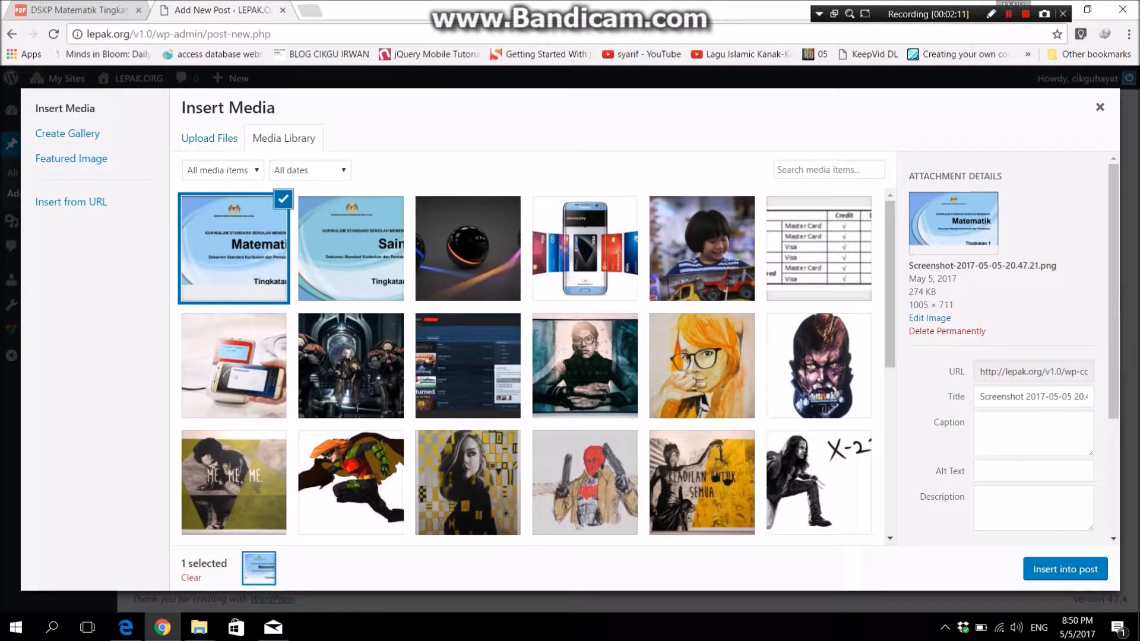
{"action": "left_click", "coordinate": [1065, 569]}
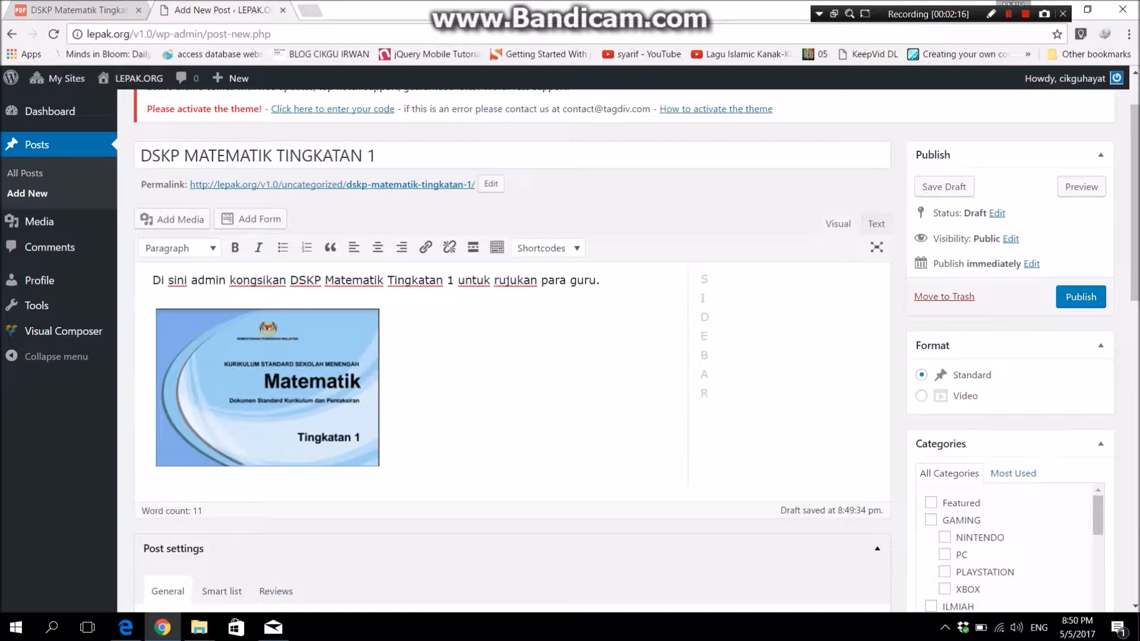
Center the inserted cover image and set its size to Full Size – 1005 × 711 in its image details
{"action": "left_click", "coordinate": [267, 388]}
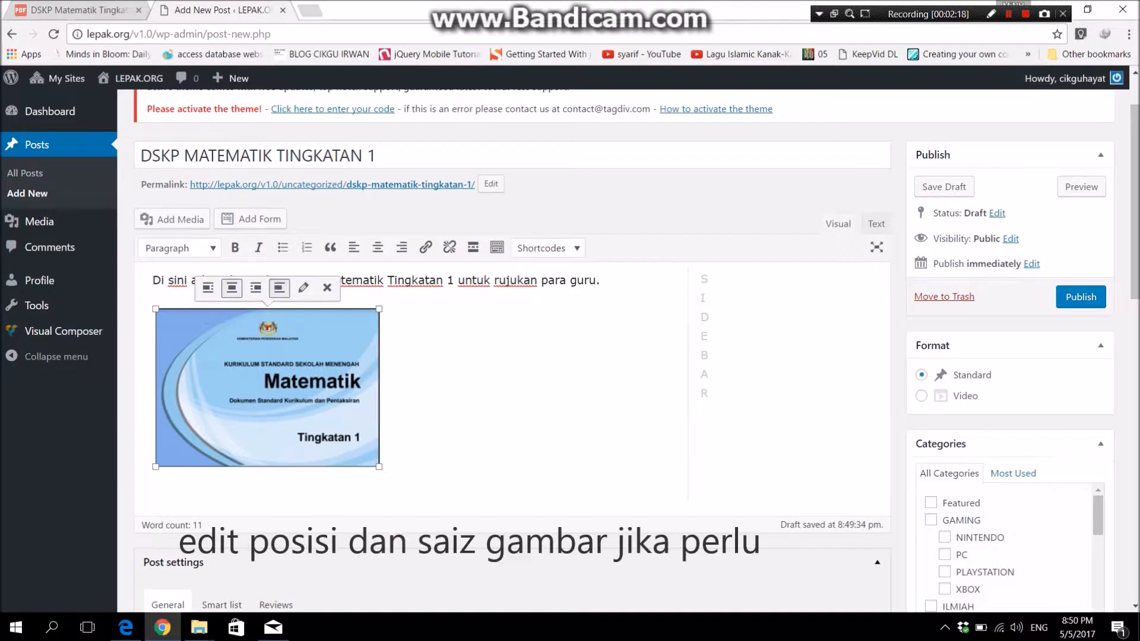
{"action": "left_click", "coordinate": [232, 288]}
{"action": "left_click", "coordinate": [447, 288]}
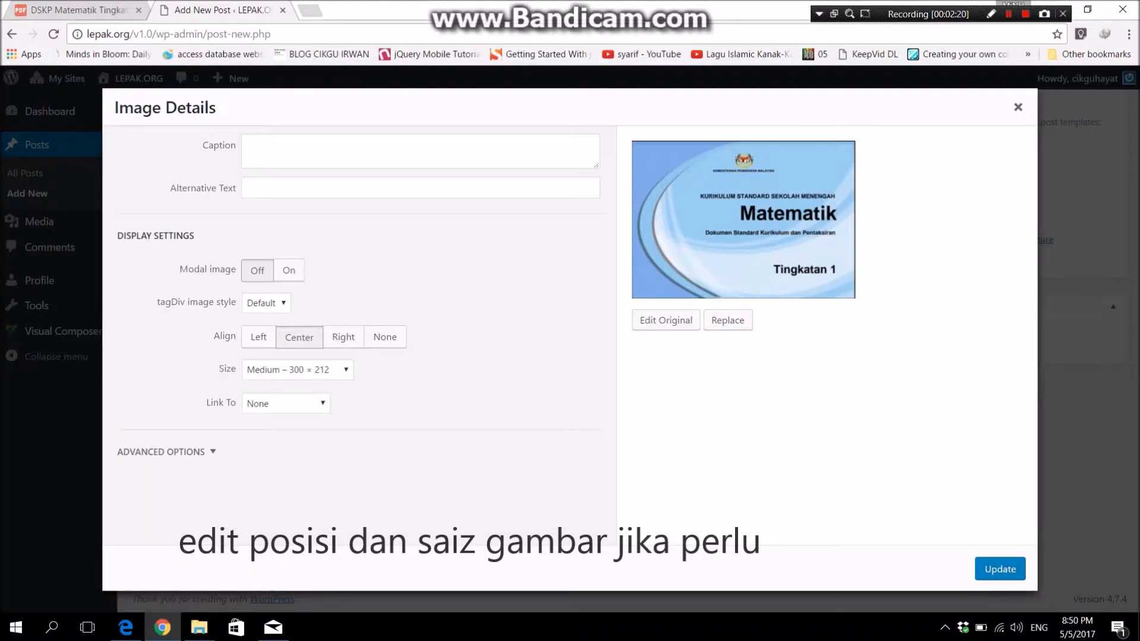
{"action": "left_click", "coordinate": [298, 370]}
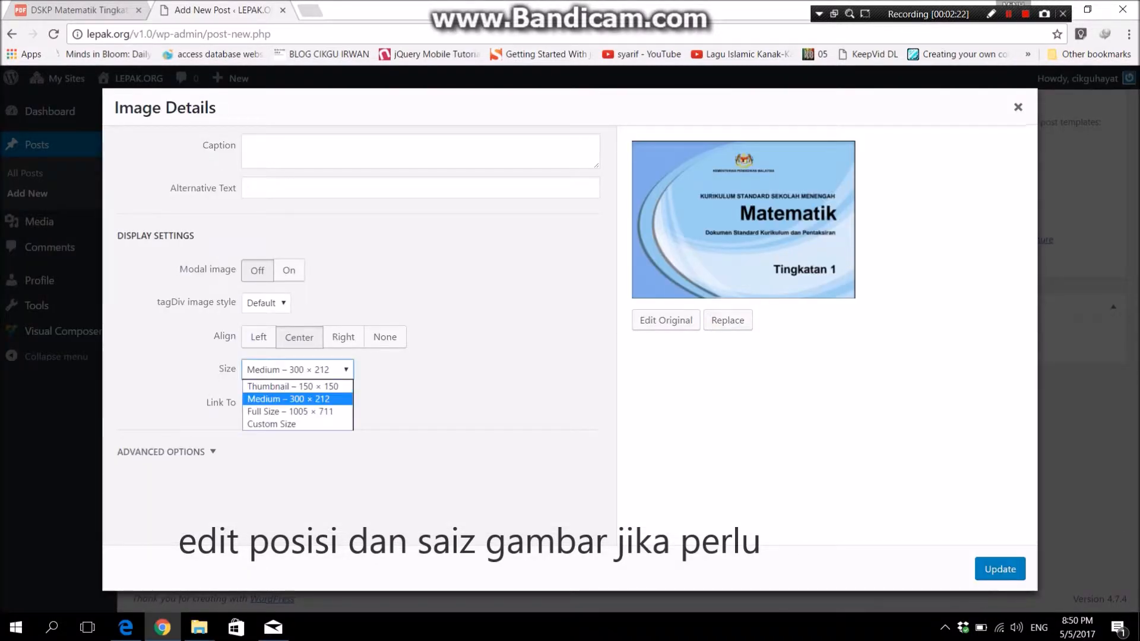
{"action": "left_click", "coordinate": [290, 412]}
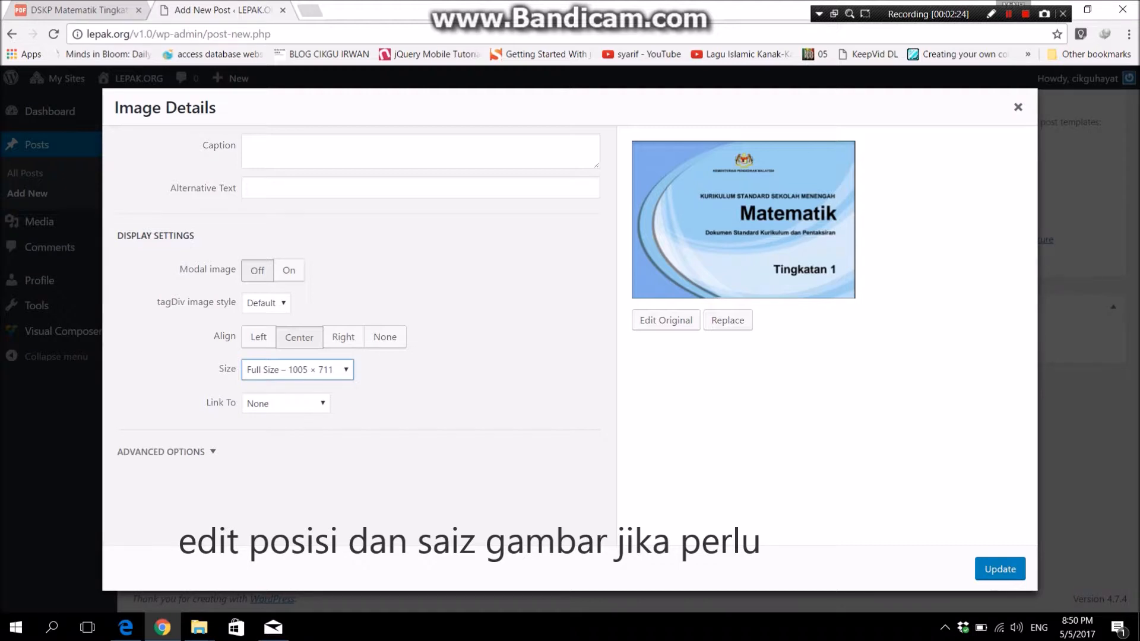
Give the image the caption "Klik imej di atas untuk view atau download"
{"action": "left_click", "coordinate": [420, 151]}
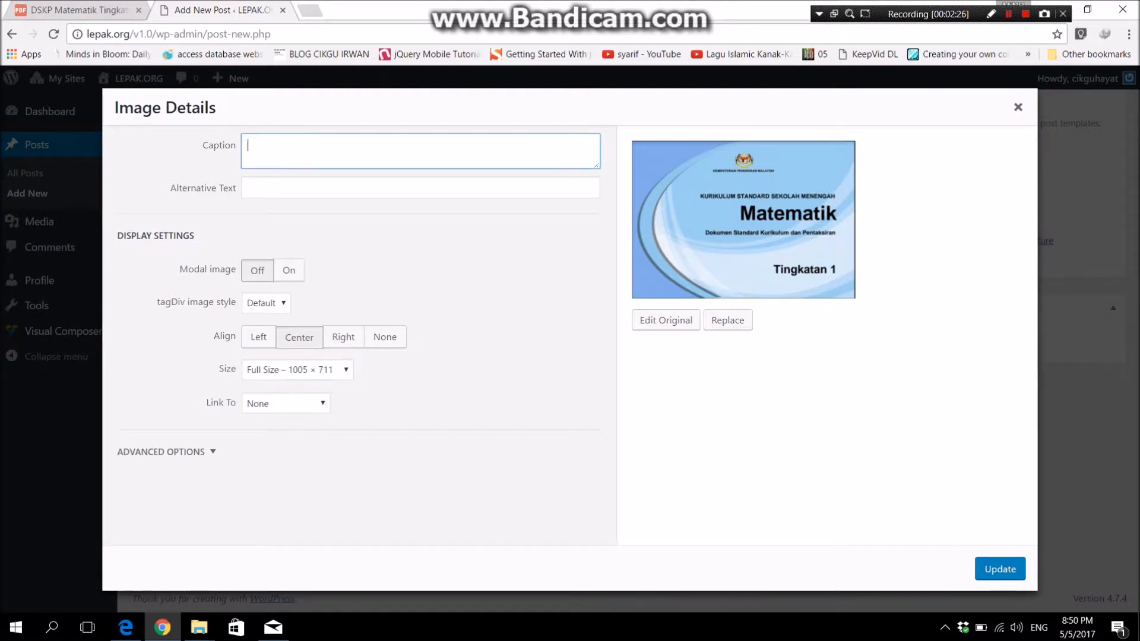
{"action": "type", "text": "Klik i"}
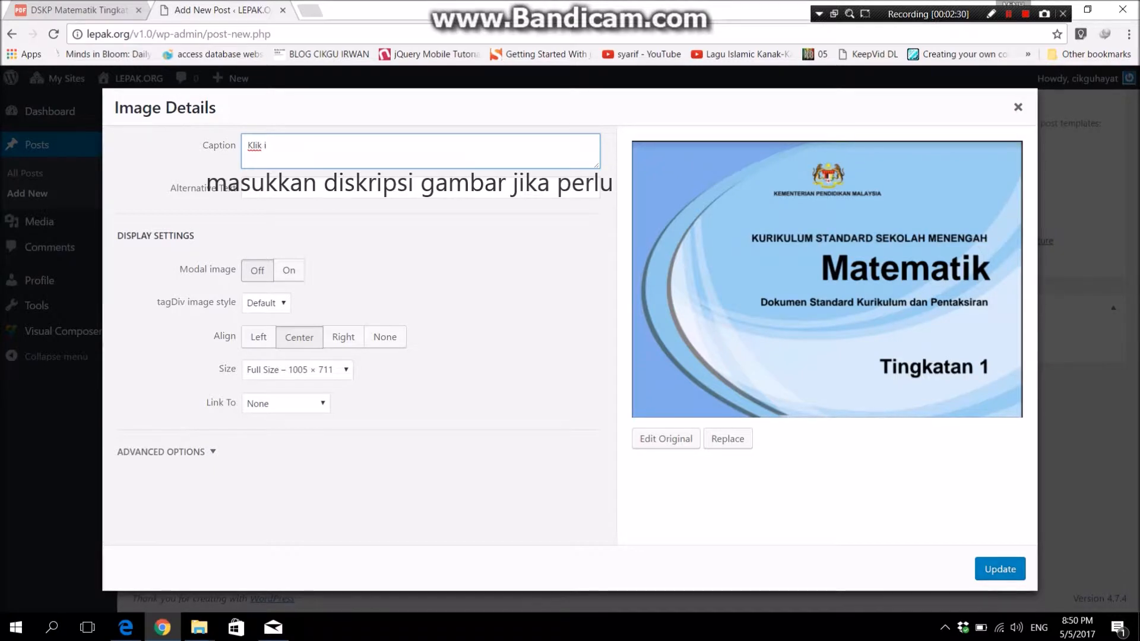
{"action": "type", "text": "mej di atas untuk view"}
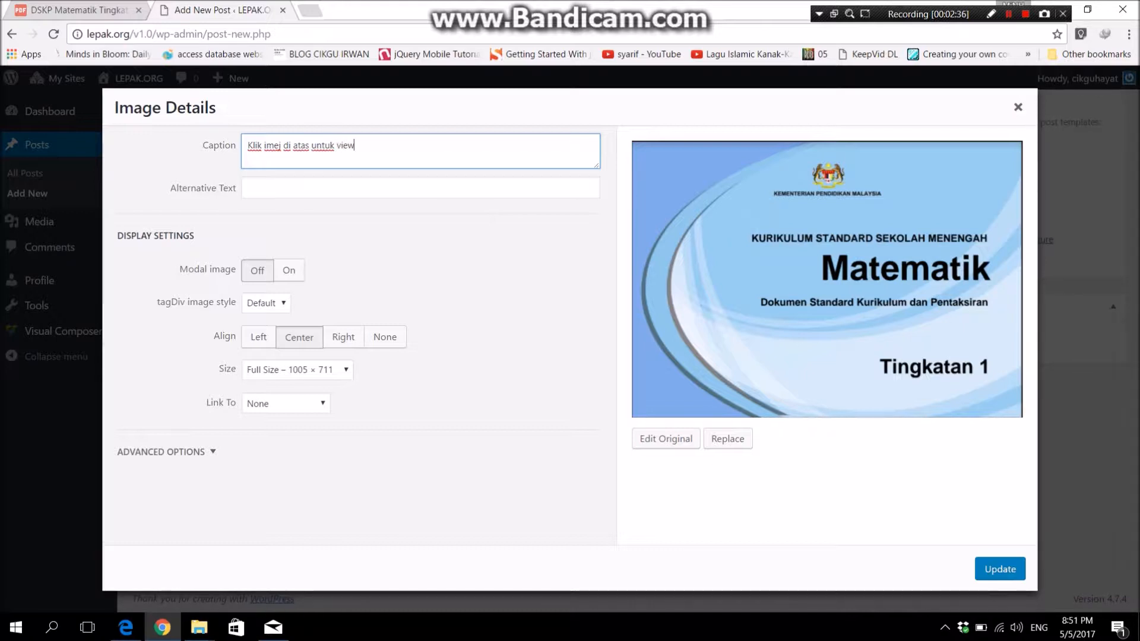
{"action": "type", "text": " atau download"}
Set the cover image to link to a custom URL and open that link in a new tab
{"action": "left_click", "coordinate": [167, 453]}
{"action": "scroll", "coordinate": [570, 335], "scroll_direction": "down", "scroll_amount": 2}
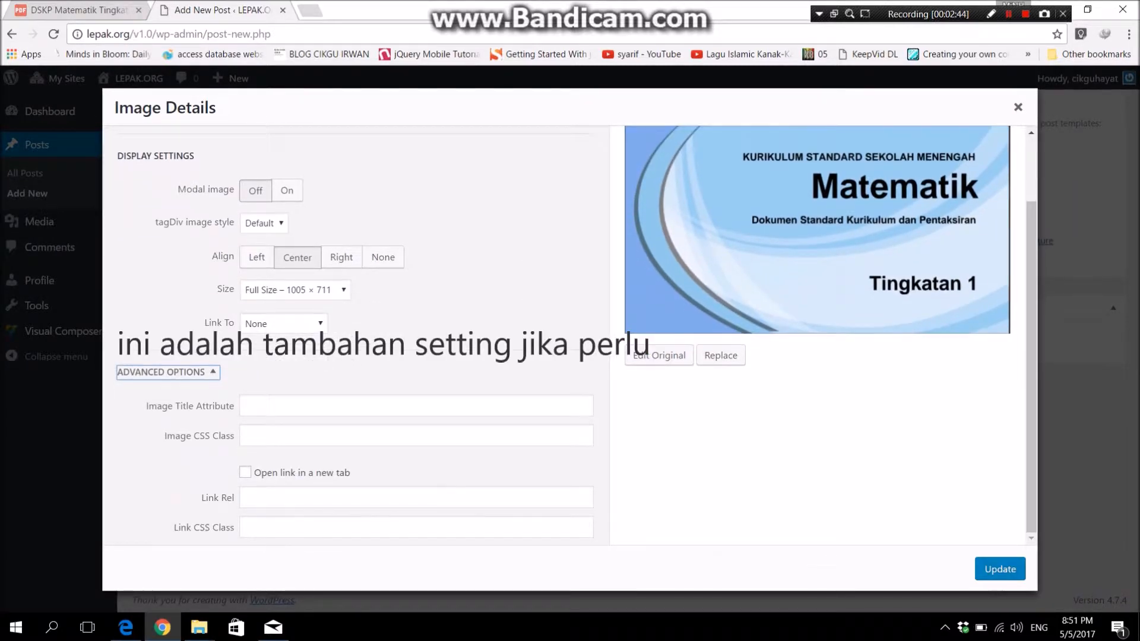
{"action": "left_click", "coordinate": [245, 472]}
{"action": "left_click", "coordinate": [283, 323]}
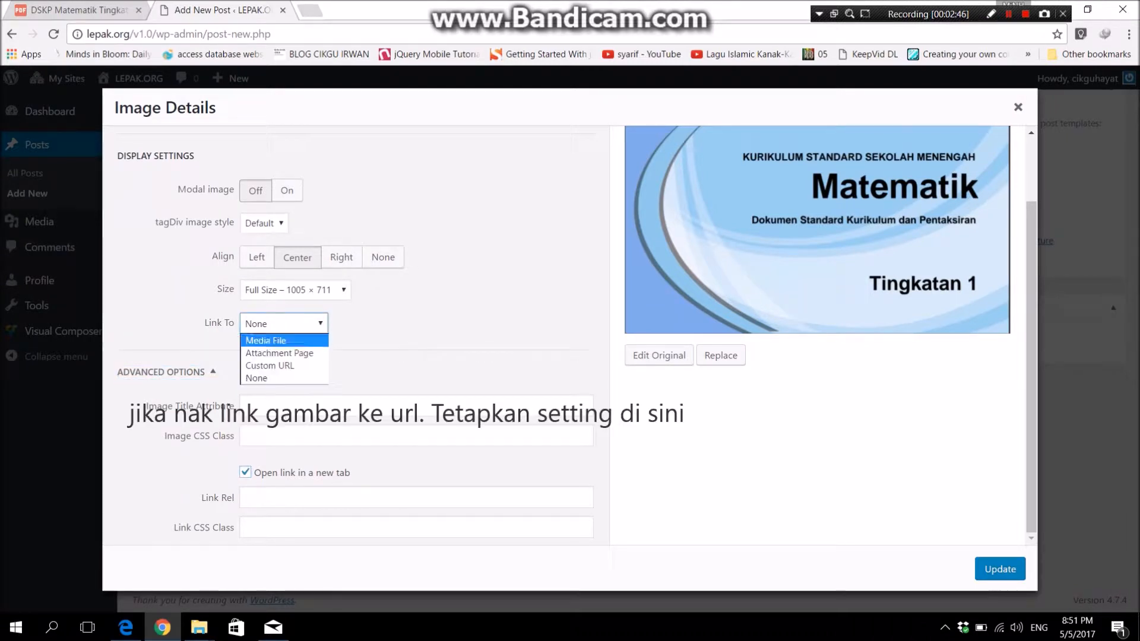
{"action": "left_click", "coordinate": [279, 365]}
Copy the Google Drive address of the DSKP Matematik Tingkatan 1 PDF into the image's custom URL and update the image
{"action": "left_click", "coordinate": [78, 10]}
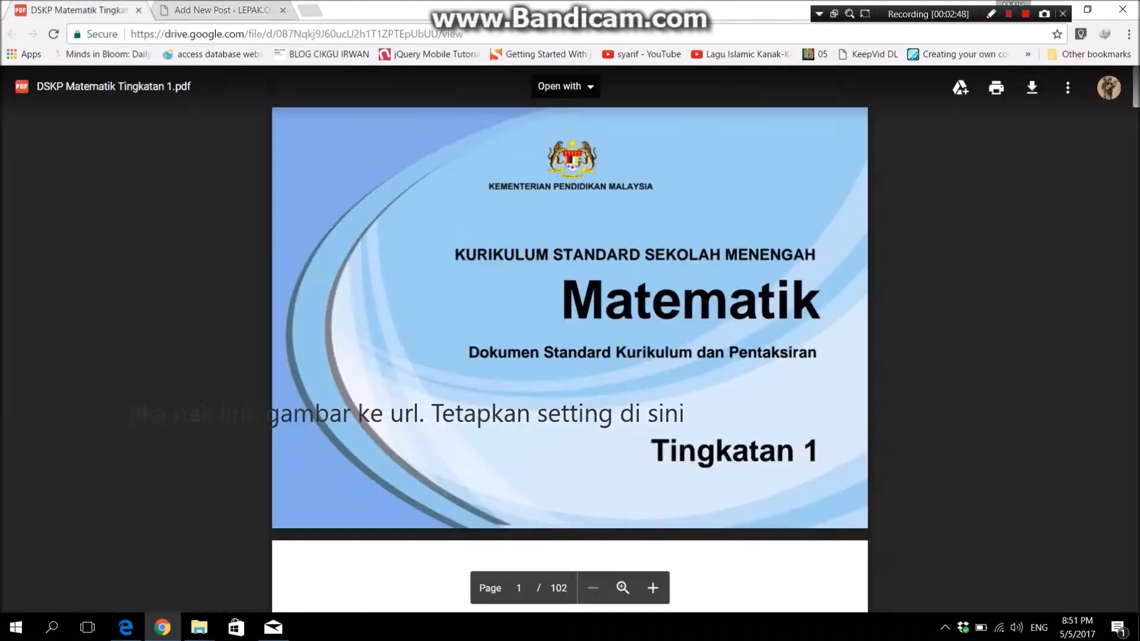
{"action": "left_click", "coordinate": [230, 33]}
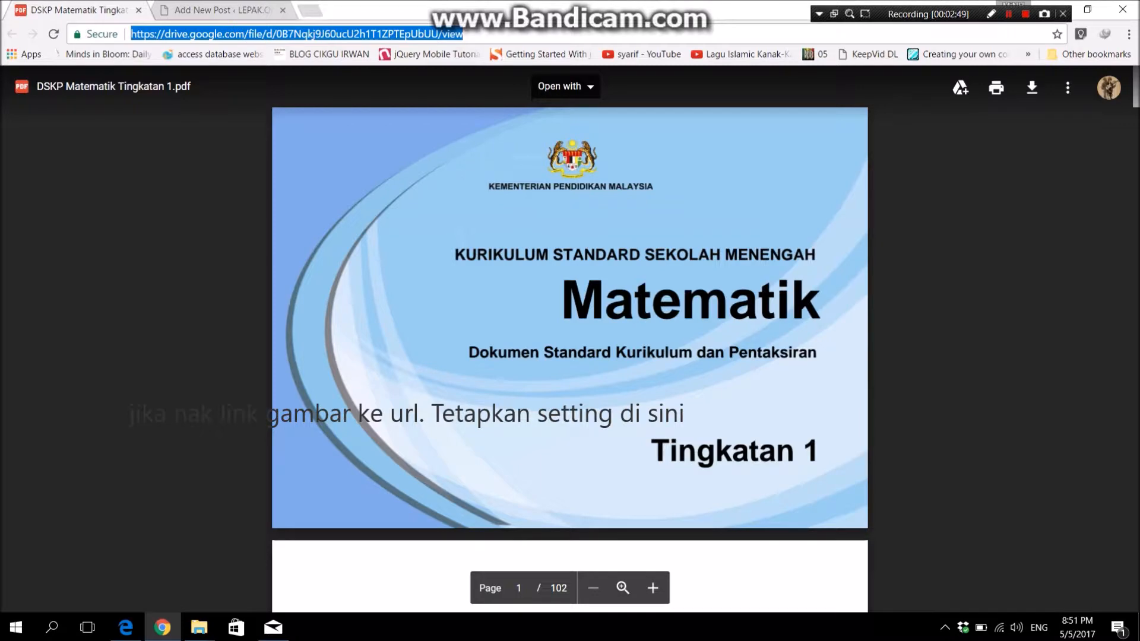
{"action": "key", "text": "ctrl+x"}
{"action": "left_click", "coordinate": [217, 10]}
{"action": "key", "text": "ctrl+v"}
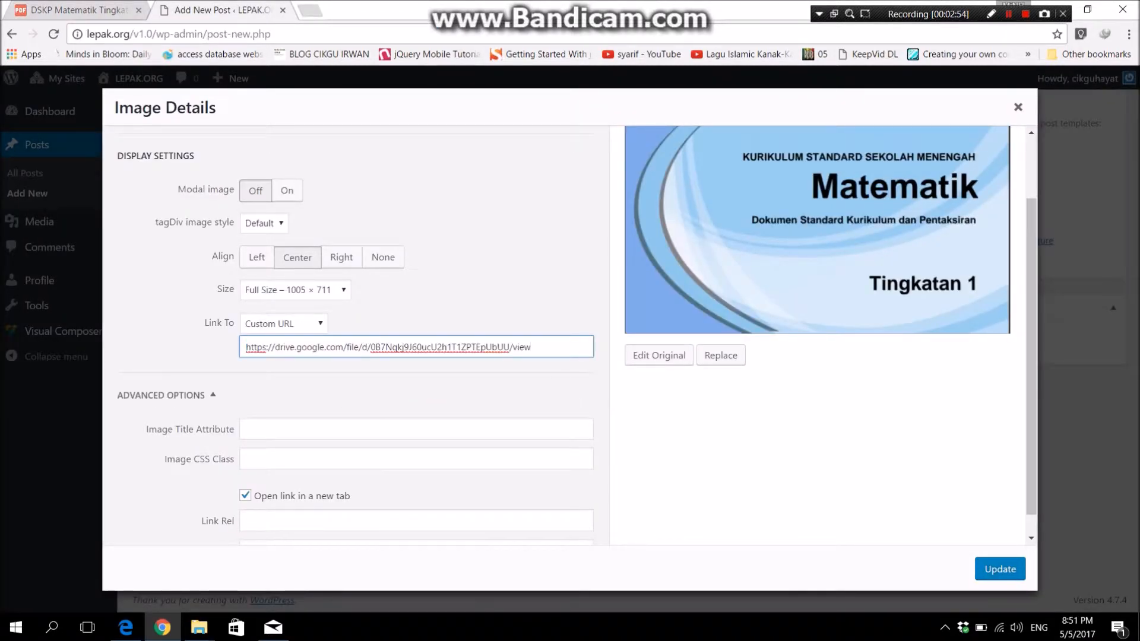
{"action": "left_click", "coordinate": [1000, 569]}
Choose the Style 5 post template and assign the post to the ILMIAH, AKADEMIK and GURU categories
{"action": "scroll", "coordinate": [511, 351], "scroll_direction": "down", "scroll_amount": 6}
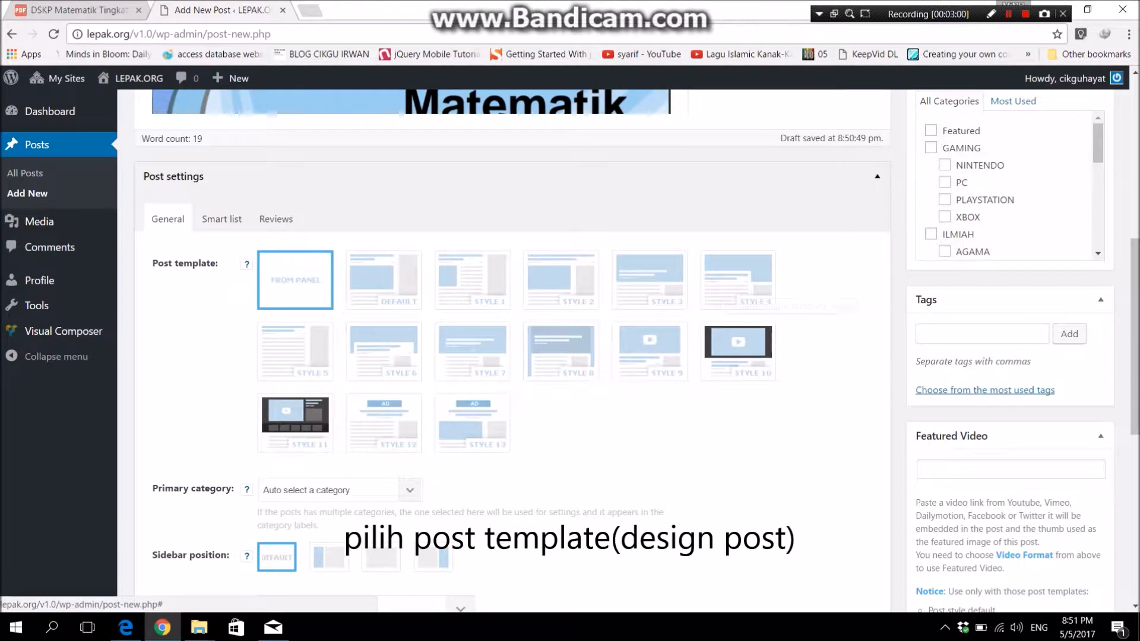
{"action": "left_click", "coordinate": [296, 351]}
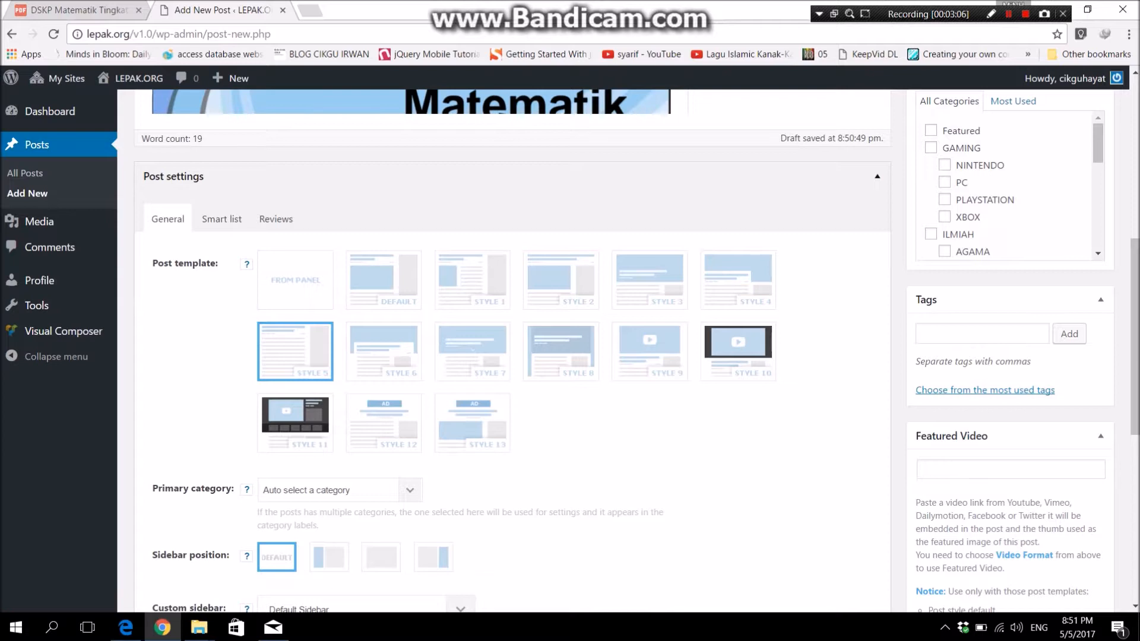
{"action": "scroll", "coordinate": [511, 350], "scroll_direction": "up", "scroll_amount": 3}
{"action": "scroll", "coordinate": [1010, 333], "scroll_direction": "down", "scroll_amount": 3}
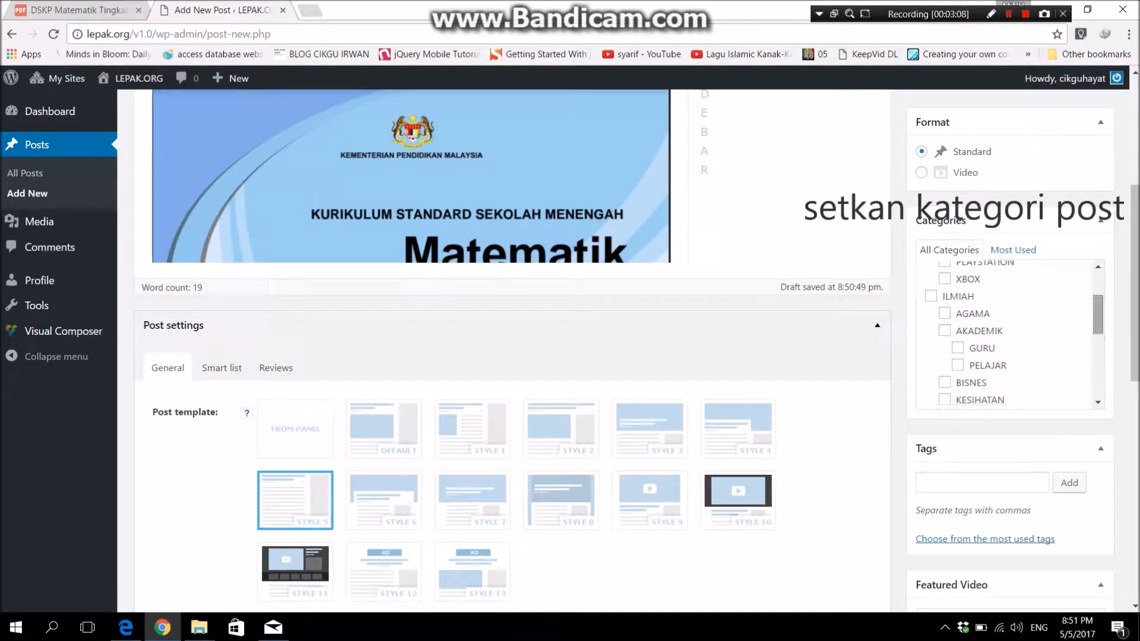
{"action": "left_click", "coordinate": [930, 296]}
{"action": "left_click", "coordinate": [944, 330]}
{"action": "left_click", "coordinate": [957, 348]}
{"action": "left_click_drag", "start_coordinate": [1098, 314], "coordinate": [1098, 359]}
Add the most used tags guru, dskp, sekolah, rujukan and tingkatan 1 to the post, plus the new tag matematik
{"action": "left_click", "coordinate": [982, 483]}
{"action": "left_click", "coordinate": [985, 539]}
{"action": "scroll", "coordinate": [511, 350], "scroll_direction": "down", "scroll_amount": 1}
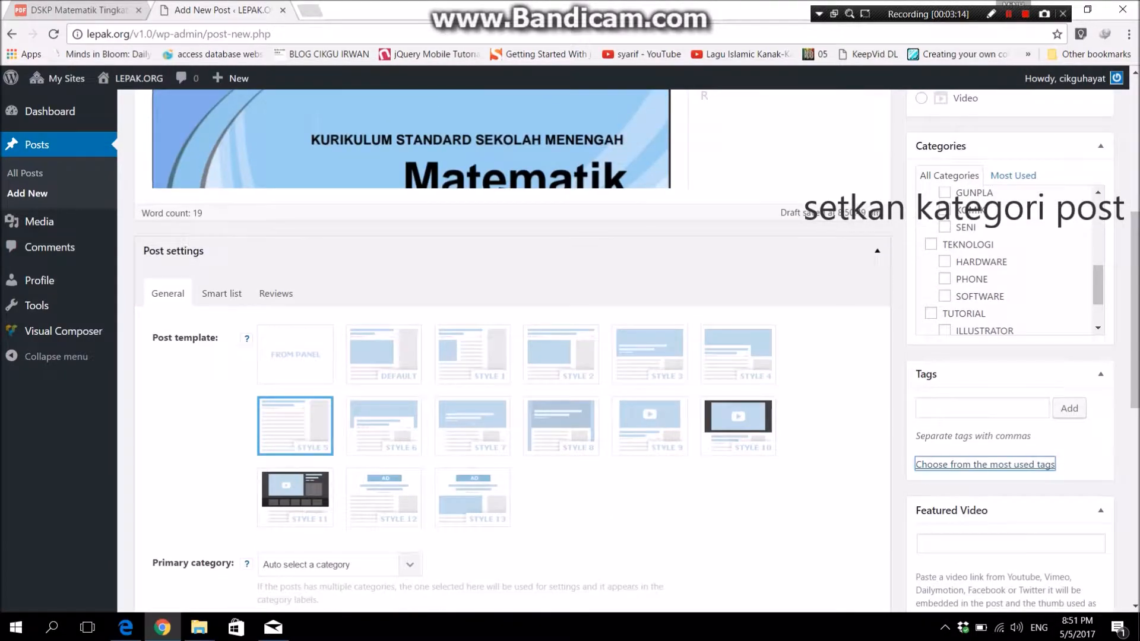
{"action": "scroll", "coordinate": [980, 537], "scroll_direction": "down", "scroll_amount": 1}
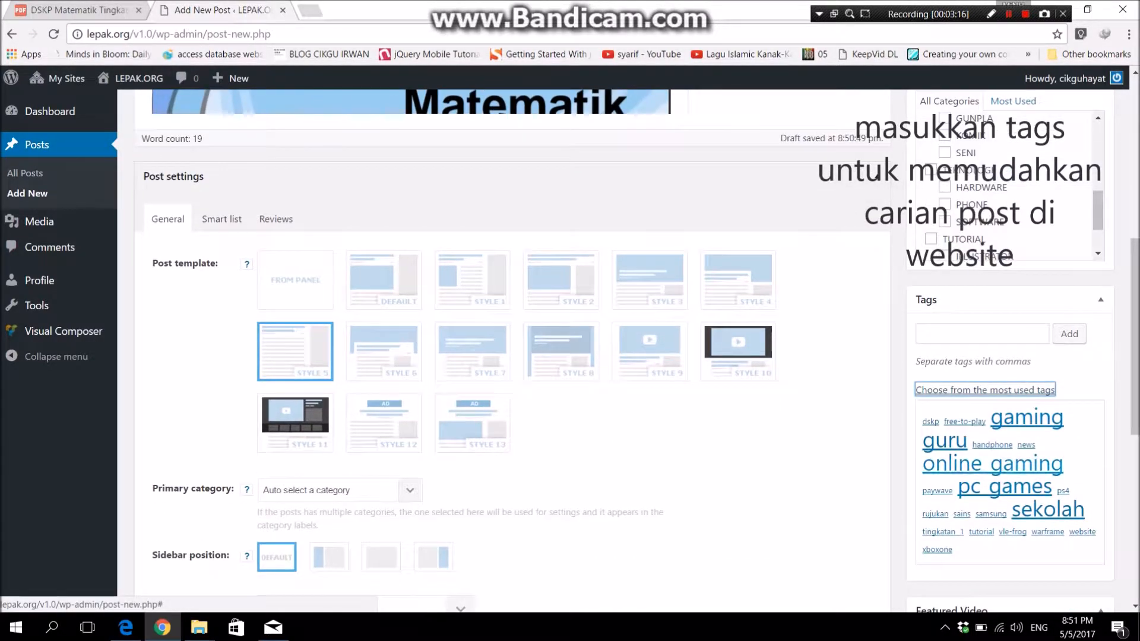
{"action": "left_click", "coordinate": [945, 442]}
{"action": "left_click", "coordinate": [930, 438]}
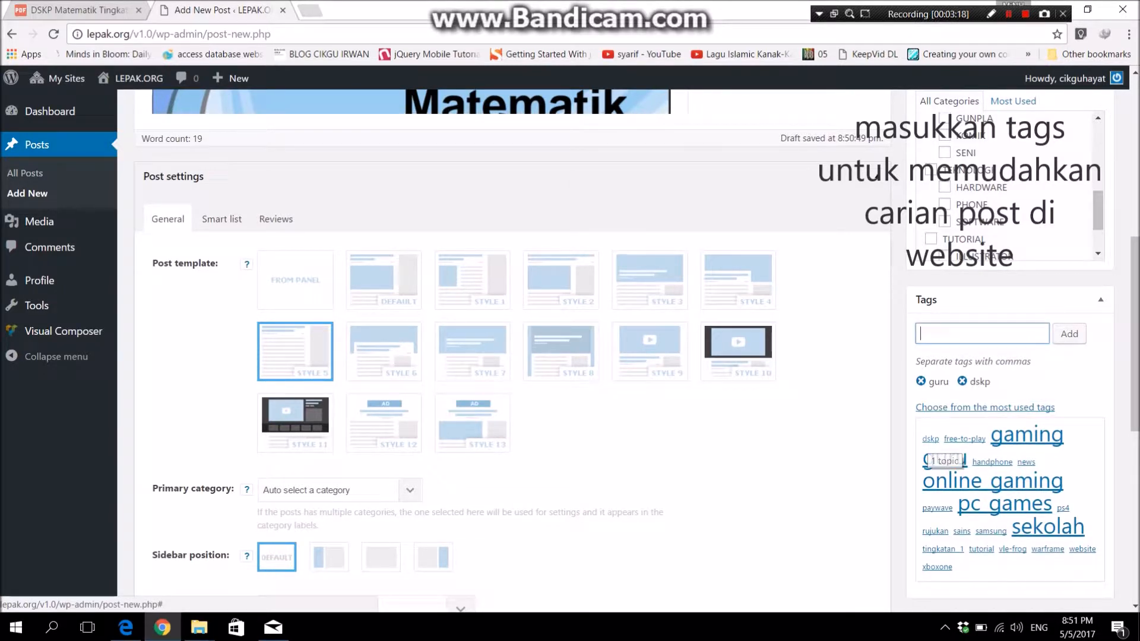
{"action": "left_click", "coordinate": [1048, 527]}
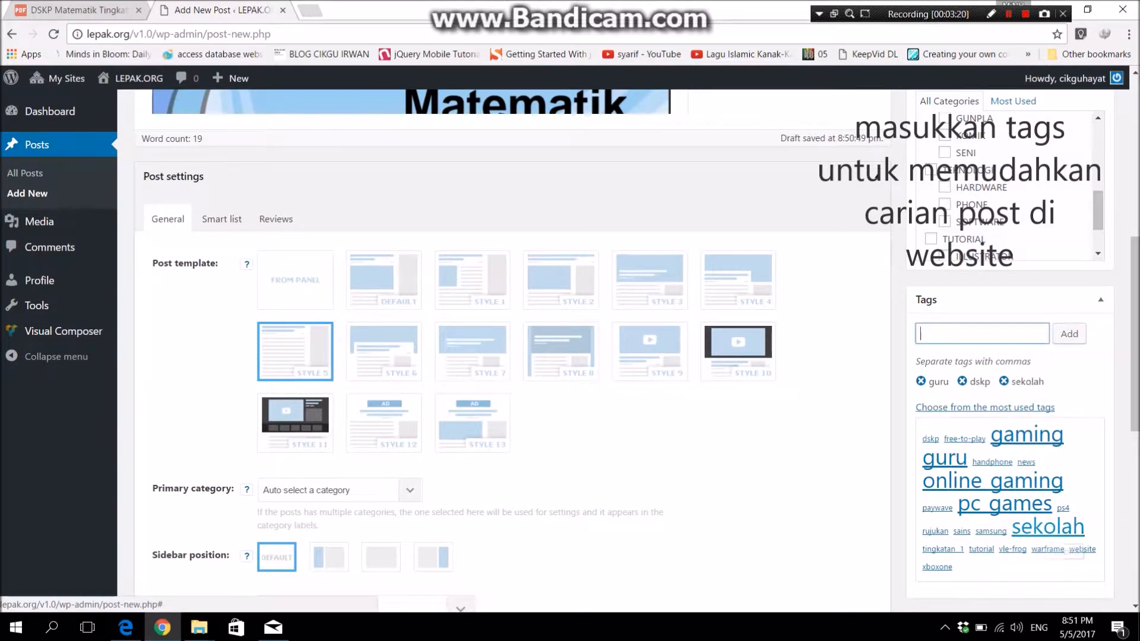
{"action": "left_click", "coordinate": [934, 531]}
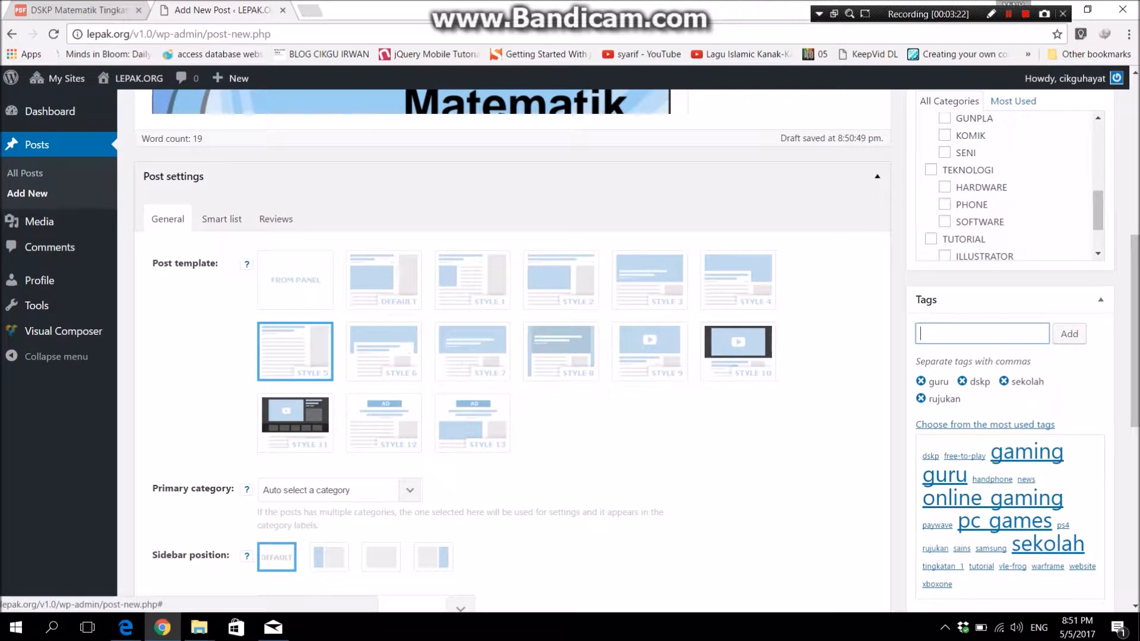
{"action": "left_click", "coordinate": [943, 566]}
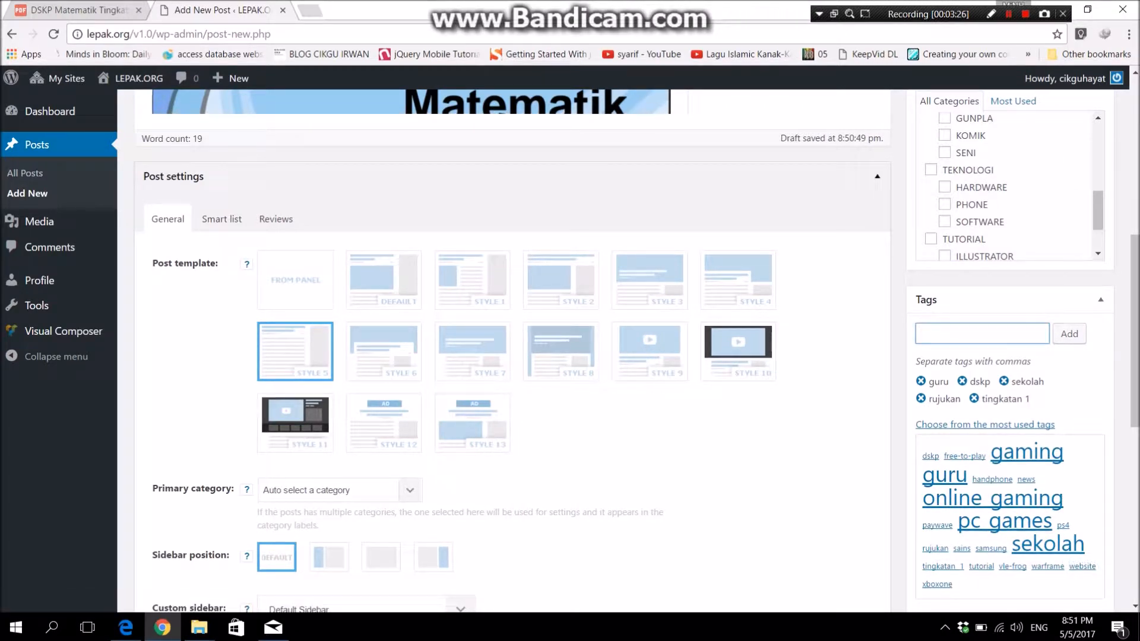
{"action": "type", "text": "matematik"}
{"action": "key", "text": "Return"}
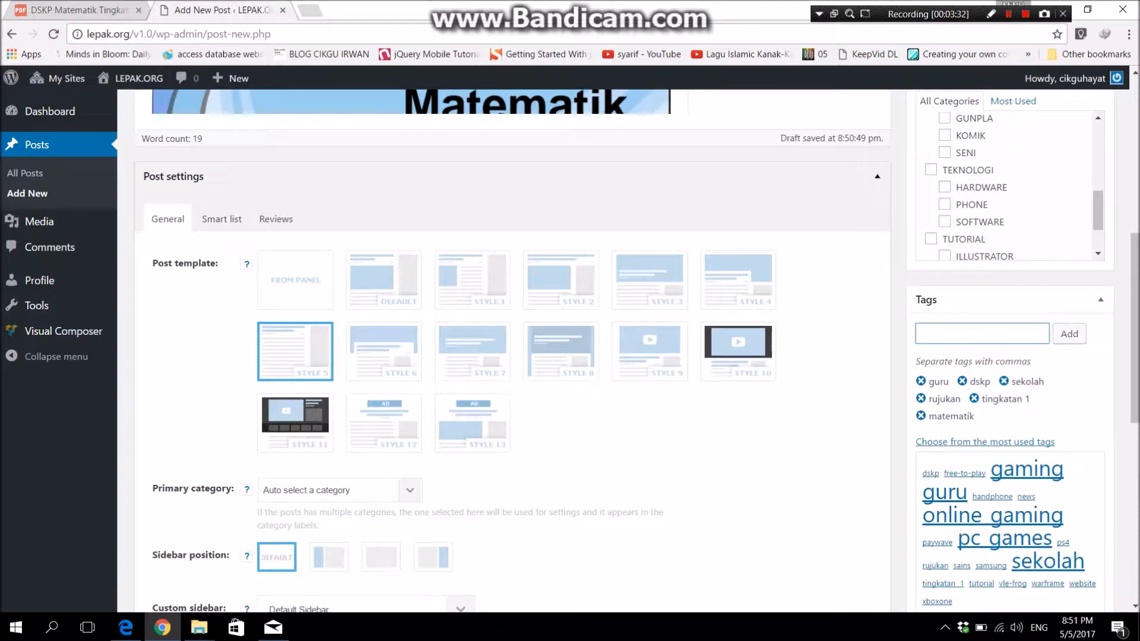
Set the Matematik cover screenshot from the media library as the post's featured image
{"action": "scroll", "coordinate": [1009, 332], "scroll_direction": "up", "scroll_amount": 5}
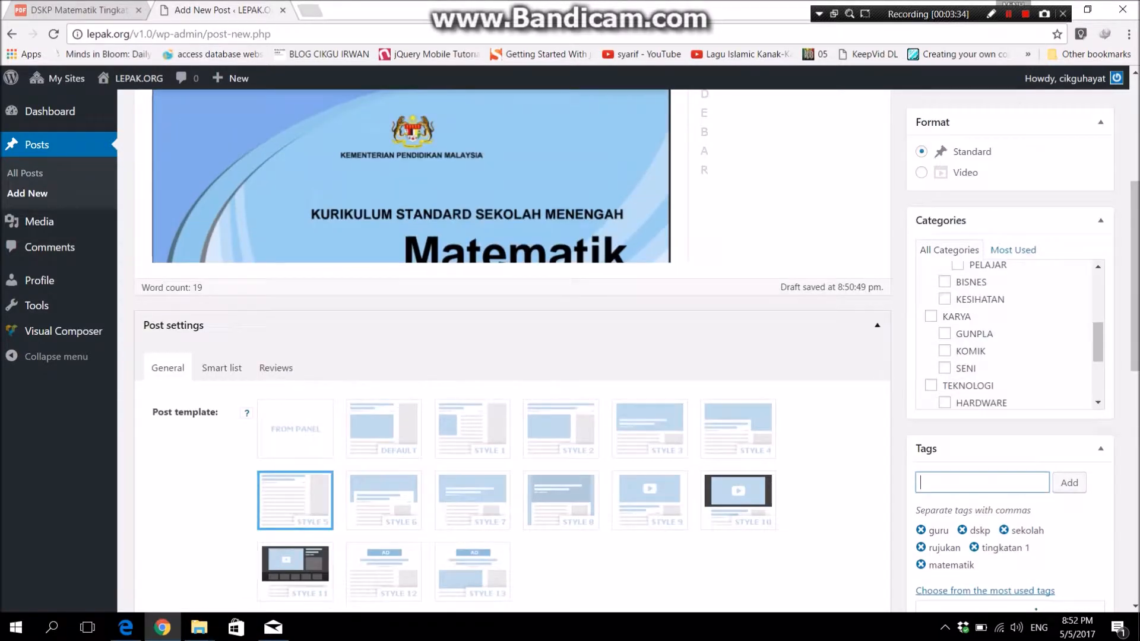
{"action": "scroll", "coordinate": [1009, 336], "scroll_direction": "down", "scroll_amount": 2}
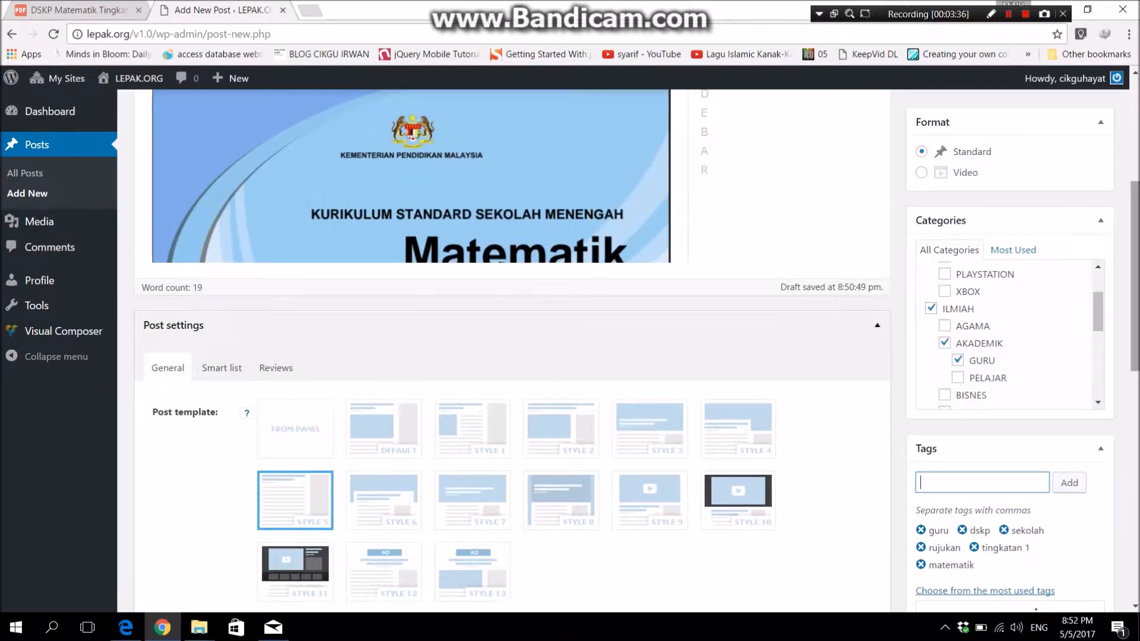
{"action": "scroll", "coordinate": [513, 351], "scroll_direction": "down", "scroll_amount": 12}
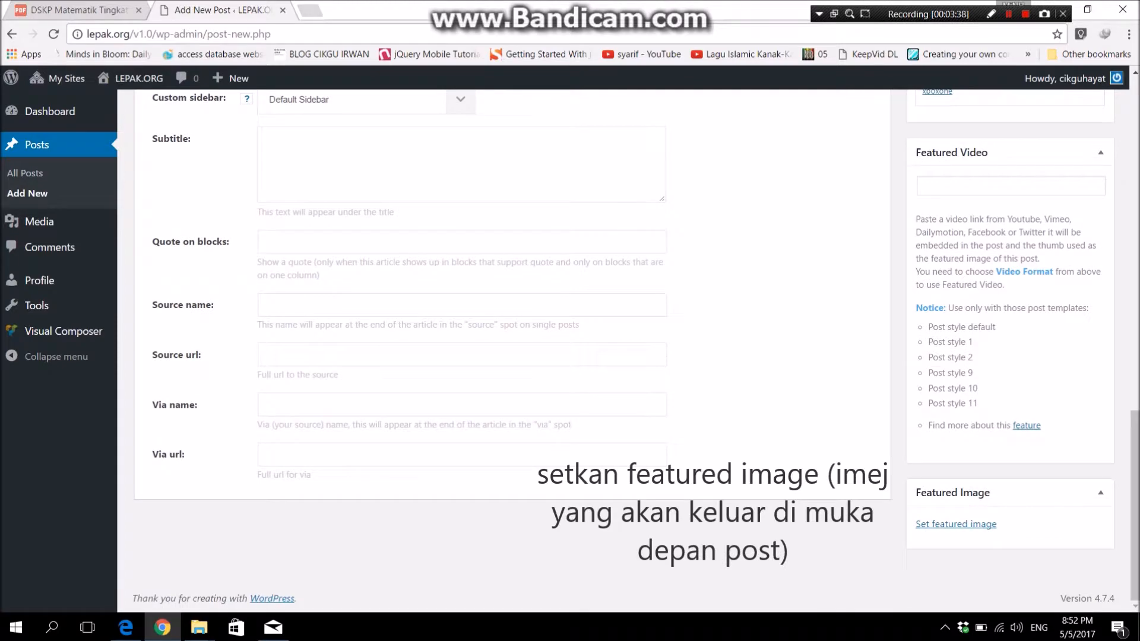
{"action": "left_click", "coordinate": [956, 524]}
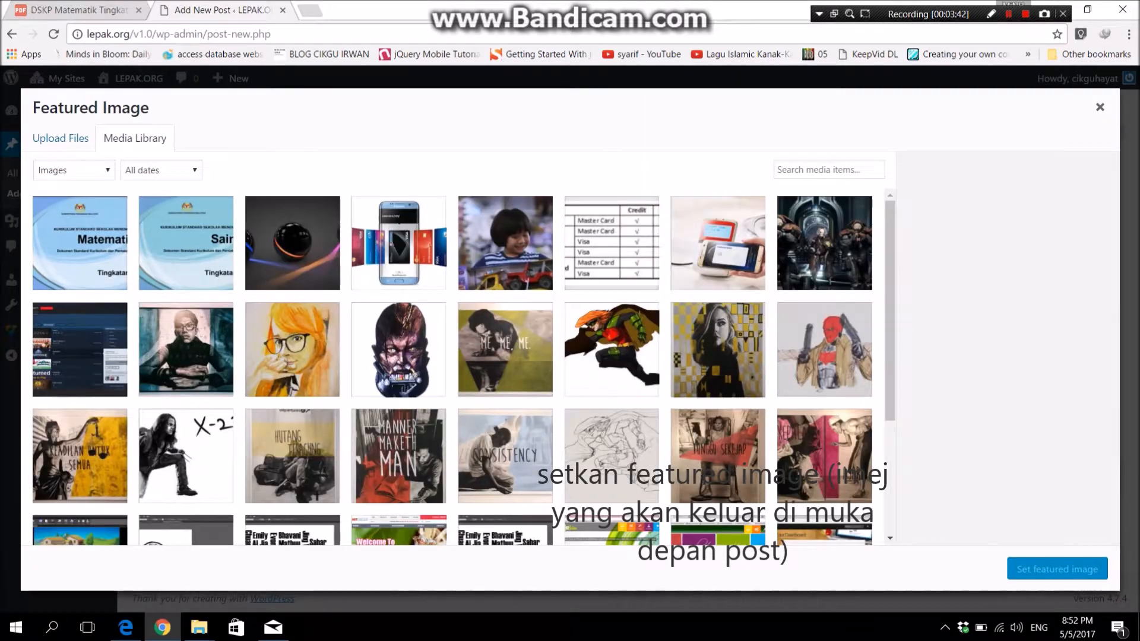
{"action": "left_click", "coordinate": [80, 244]}
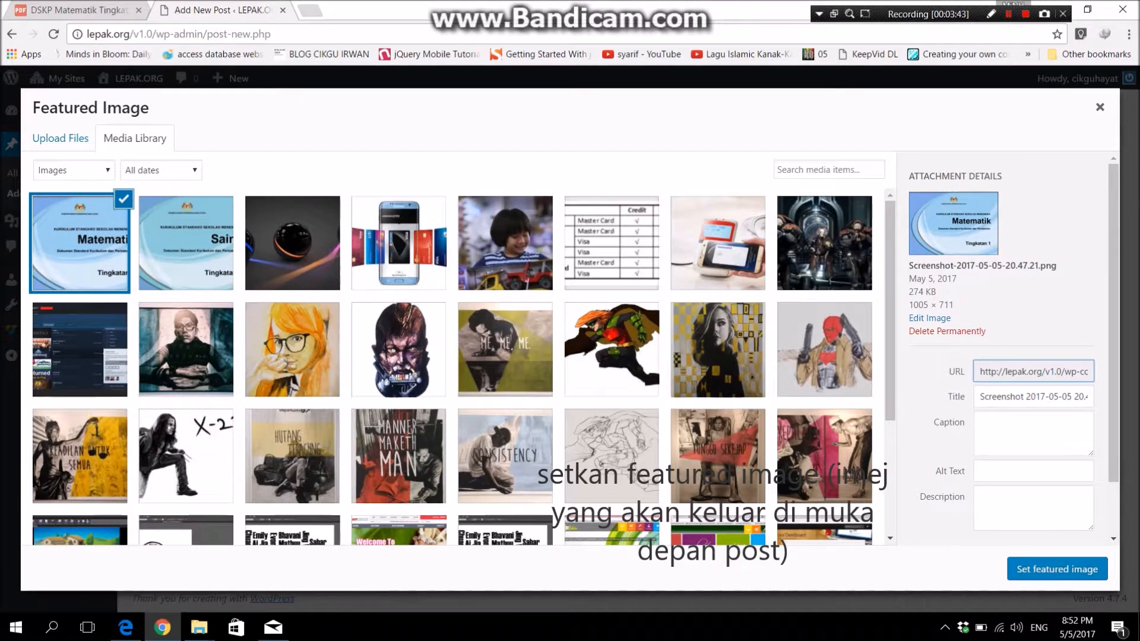
{"action": "key", "text": "Escape"}
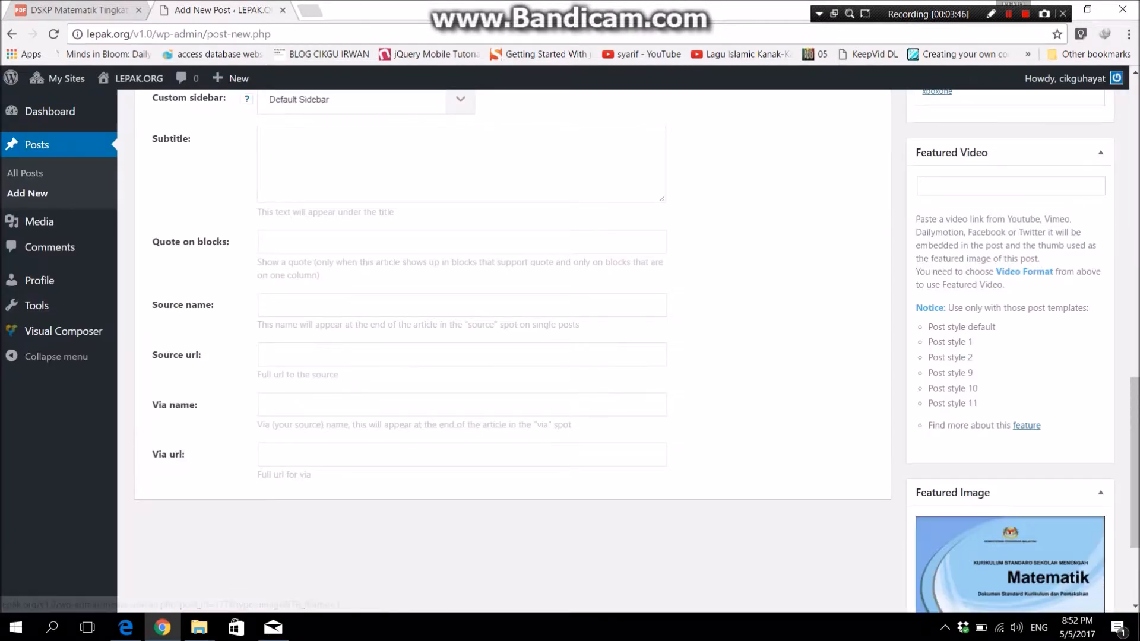
{"action": "scroll", "coordinate": [511, 351], "scroll_direction": "down", "scroll_amount": 3}
{"action": "scroll", "coordinate": [510, 350], "scroll_direction": "up", "scroll_amount": 7}
{"action": "scroll", "coordinate": [511, 350], "scroll_direction": "down", "scroll_amount": 5}
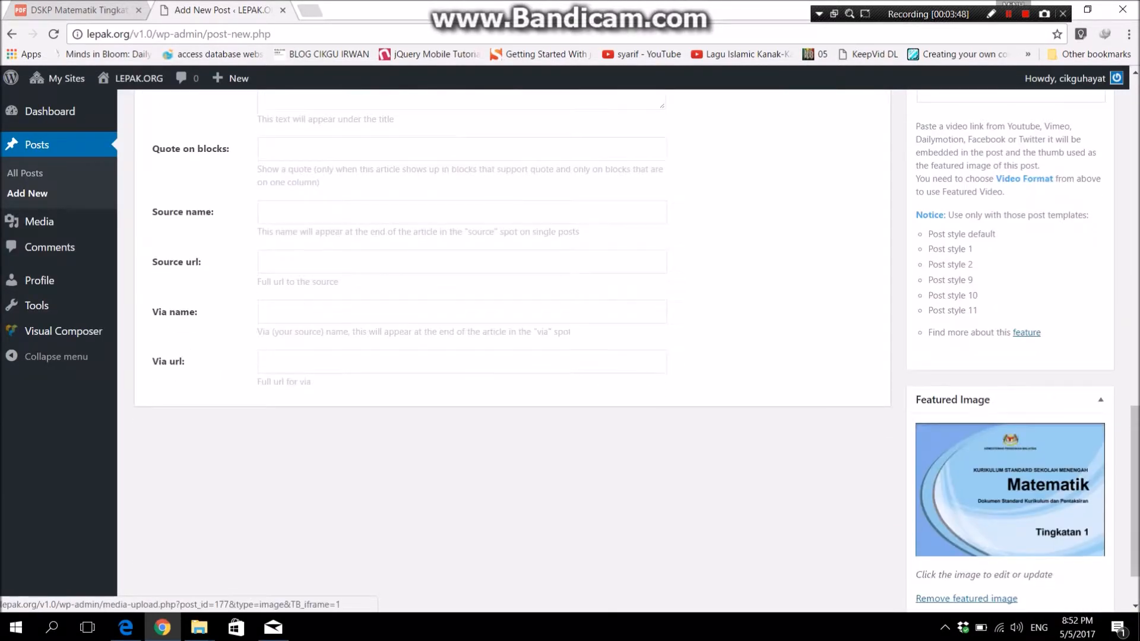
Publish the DSKP MATEMATIK TINGKATAN 1 post and open it on the live site
{"action": "scroll", "coordinate": [511, 350], "scroll_direction": "up", "scroll_amount": 10}
{"action": "scroll", "coordinate": [511, 350], "scroll_direction": "up", "scroll_amount": 4}
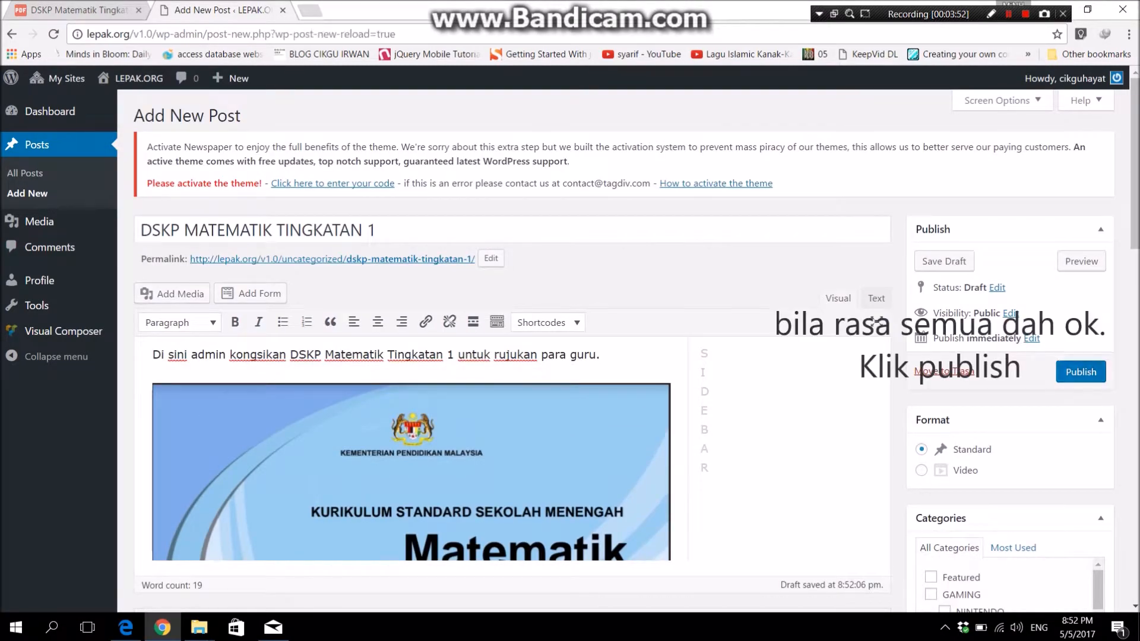
{"action": "left_click", "coordinate": [1081, 372]}
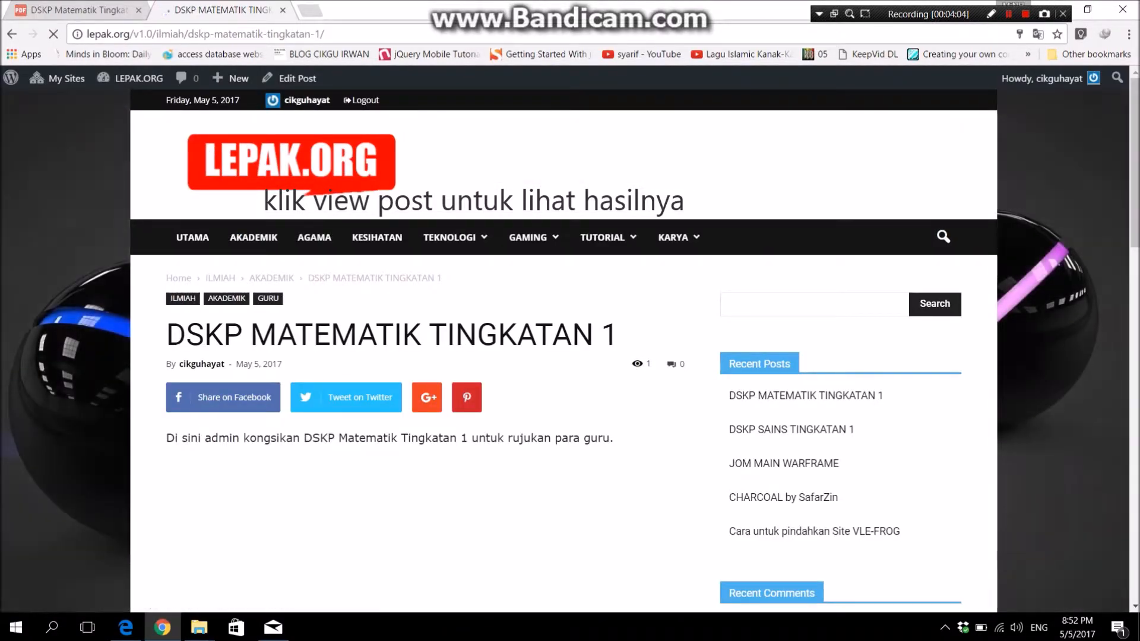
Review the published post, test the cover image's link to the PDF, and close both PDF tabs
{"action": "scroll", "coordinate": [573, 345], "scroll_direction": "down", "scroll_amount": 7}
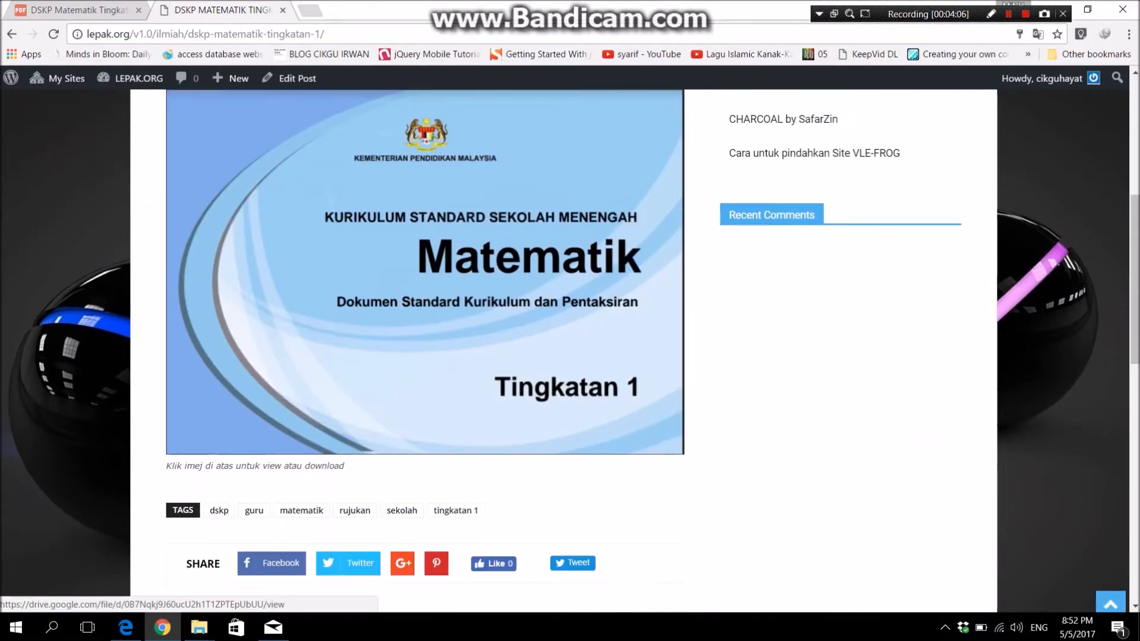
{"action": "scroll", "coordinate": [573, 345], "scroll_direction": "up", "scroll_amount": 4}
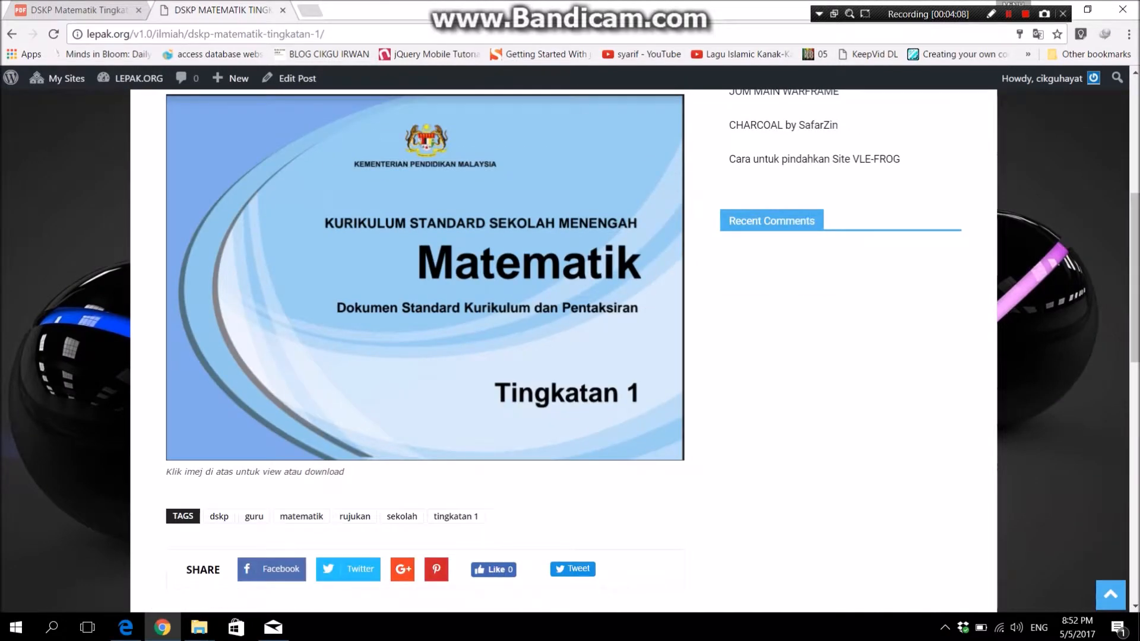
{"action": "scroll", "coordinate": [573, 345], "scroll_direction": "up", "scroll_amount": 3}
{"action": "left_click", "coordinate": [573, 345]}
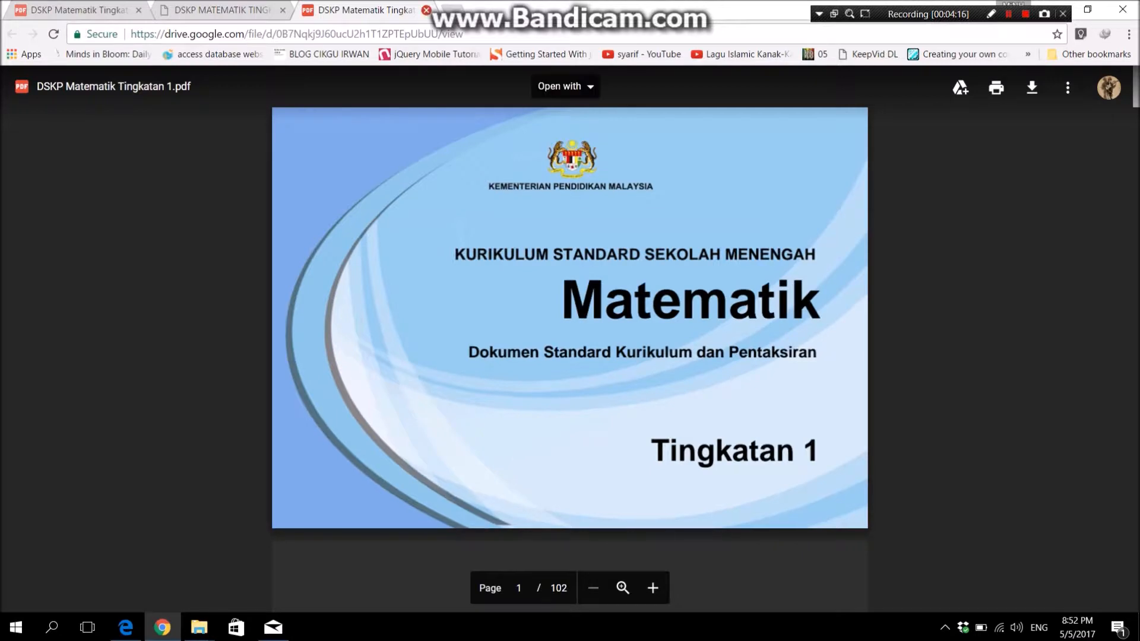
{"action": "left_click", "coordinate": [426, 10]}
{"action": "left_click", "coordinate": [139, 10]}
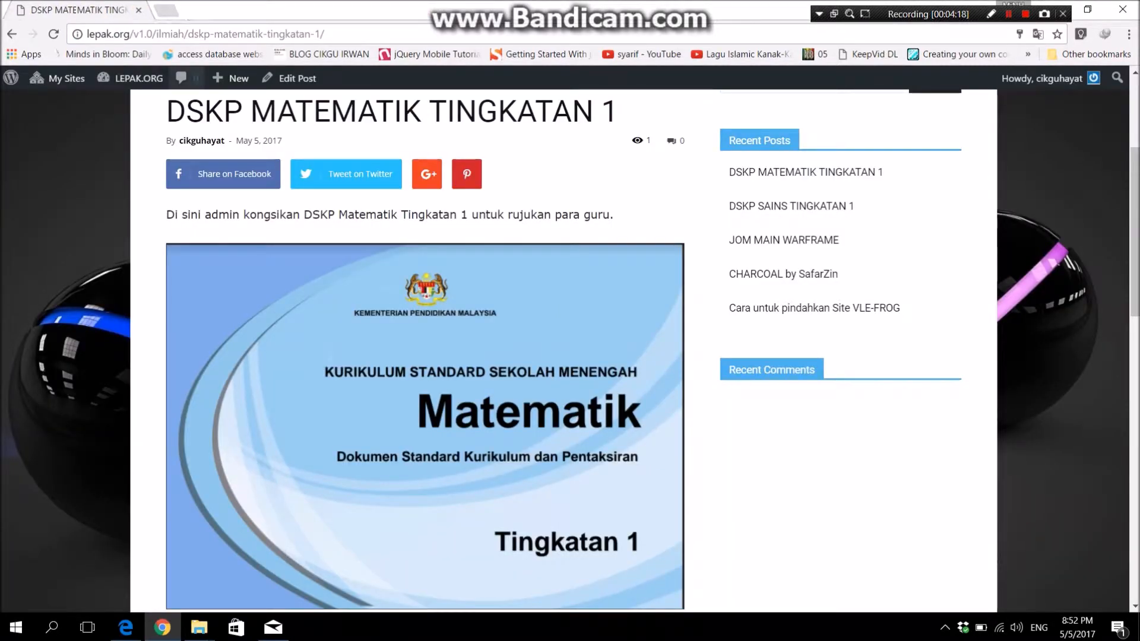
{"action": "scroll", "coordinate": [368, 344], "scroll_direction": "up", "scroll_amount": 1}
{"action": "scroll", "coordinate": [368, 344], "scroll_direction": "down", "scroll_amount": 4}
{"action": "scroll", "coordinate": [368, 345], "scroll_direction": "up", "scroll_amount": 6}
{"action": "scroll", "coordinate": [368, 344], "scroll_direction": "up", "scroll_amount": 1}
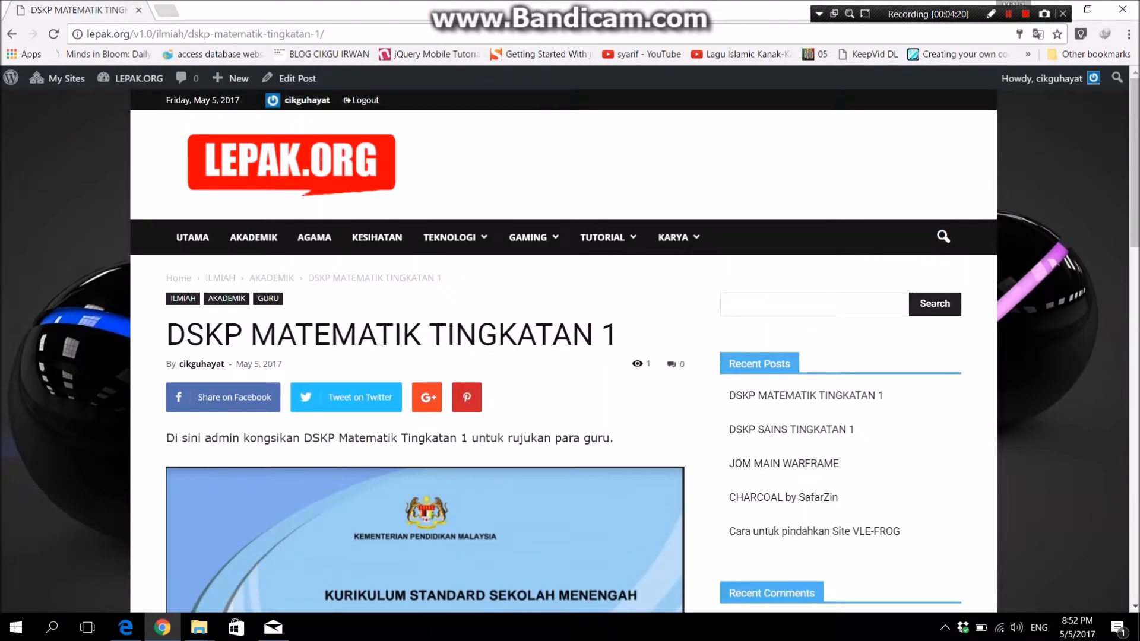
Check how the new post is shown on the site's home page and open it from there to review it
{"action": "left_click", "coordinate": [192, 237]}
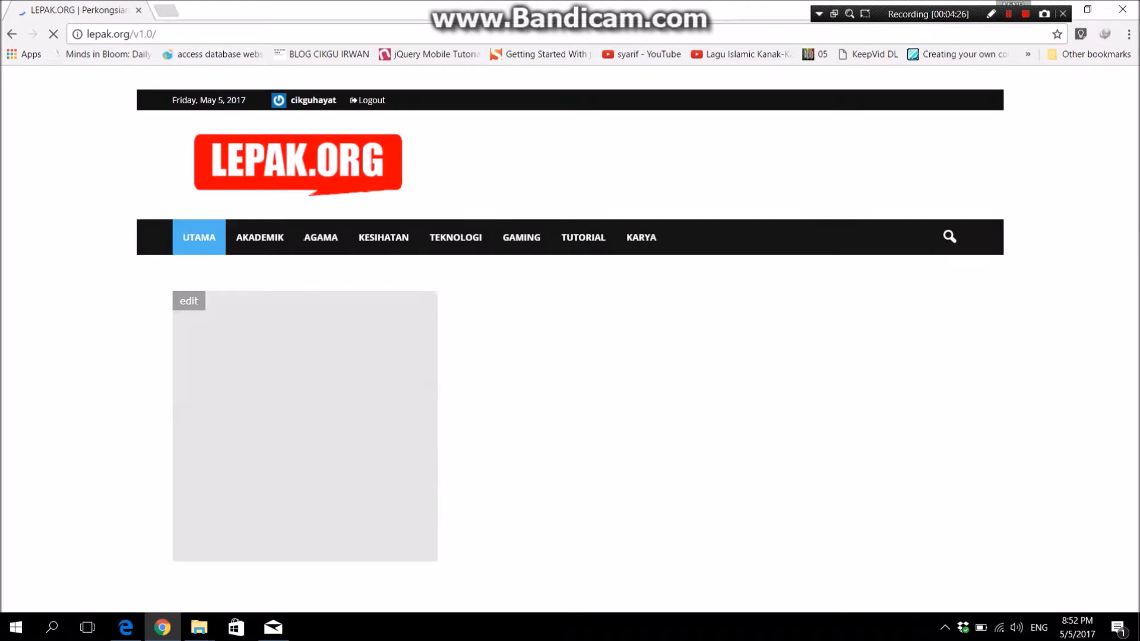
{"action": "scroll", "coordinate": [356, 410], "scroll_direction": "down", "scroll_amount": 3}
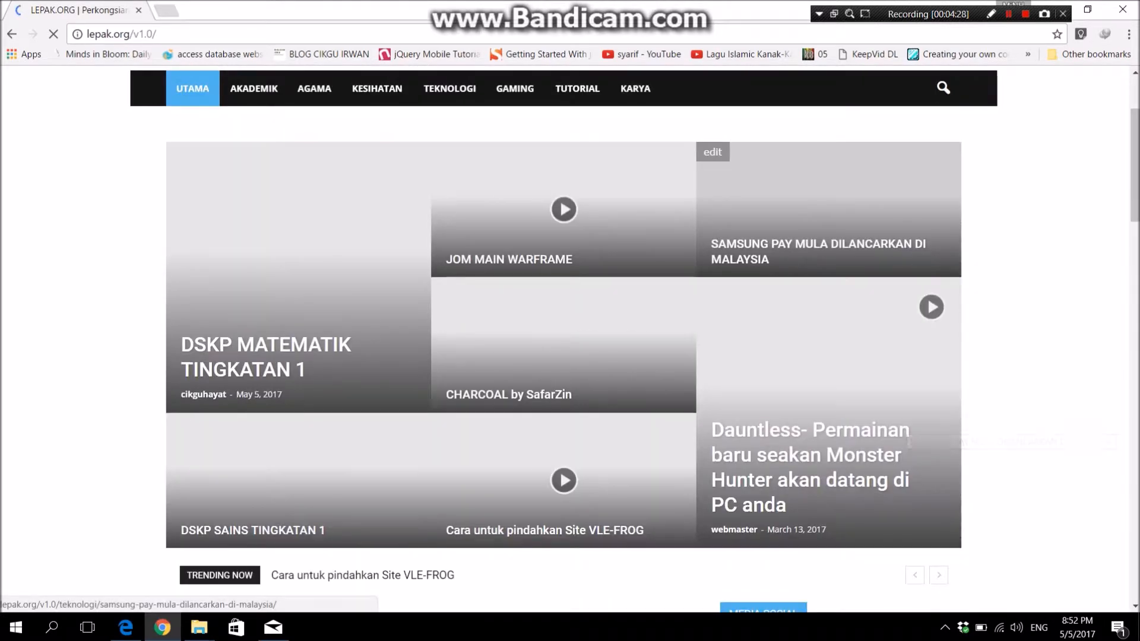
{"action": "scroll", "coordinate": [297, 416], "scroll_direction": "up", "scroll_amount": 1}
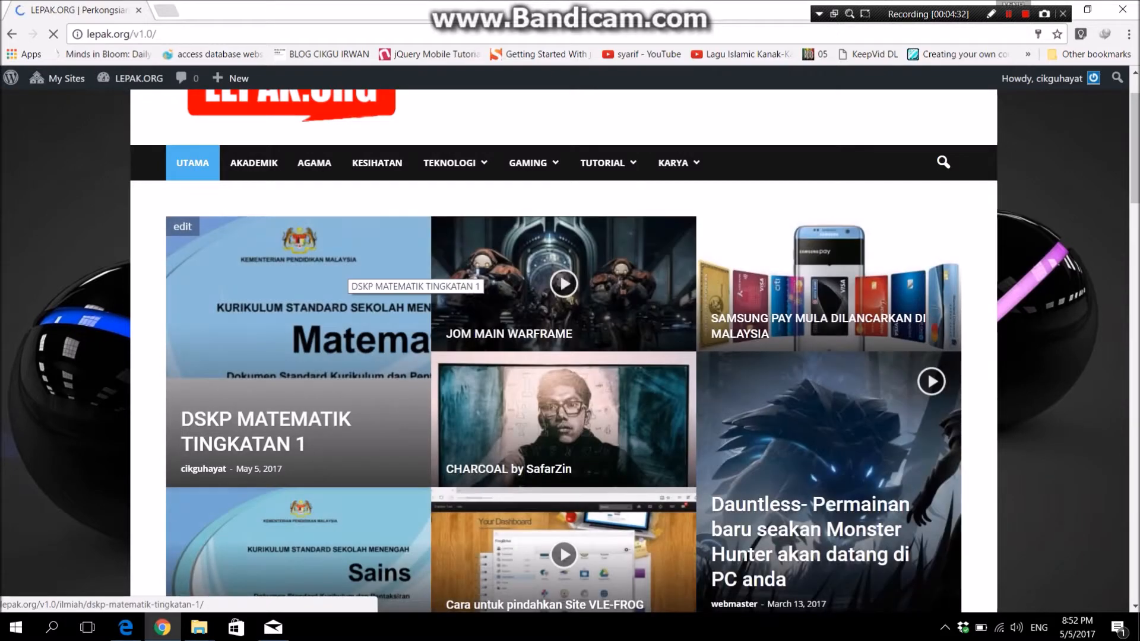
{"action": "scroll", "coordinate": [332, 469], "scroll_direction": "down", "scroll_amount": 1}
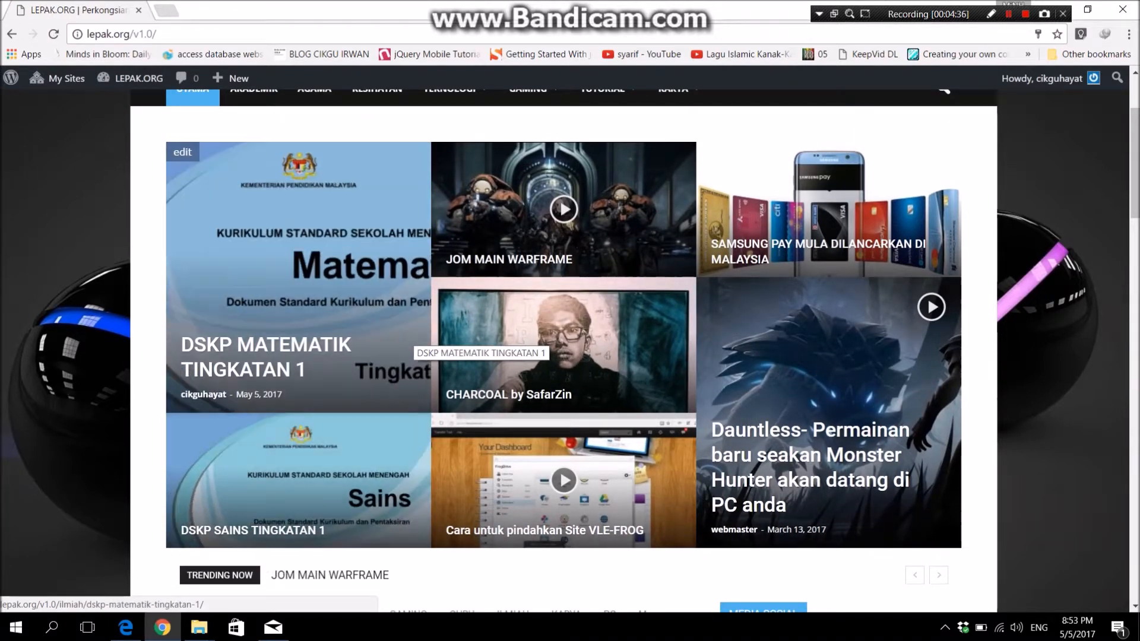
{"action": "left_click", "coordinate": [291, 267]}
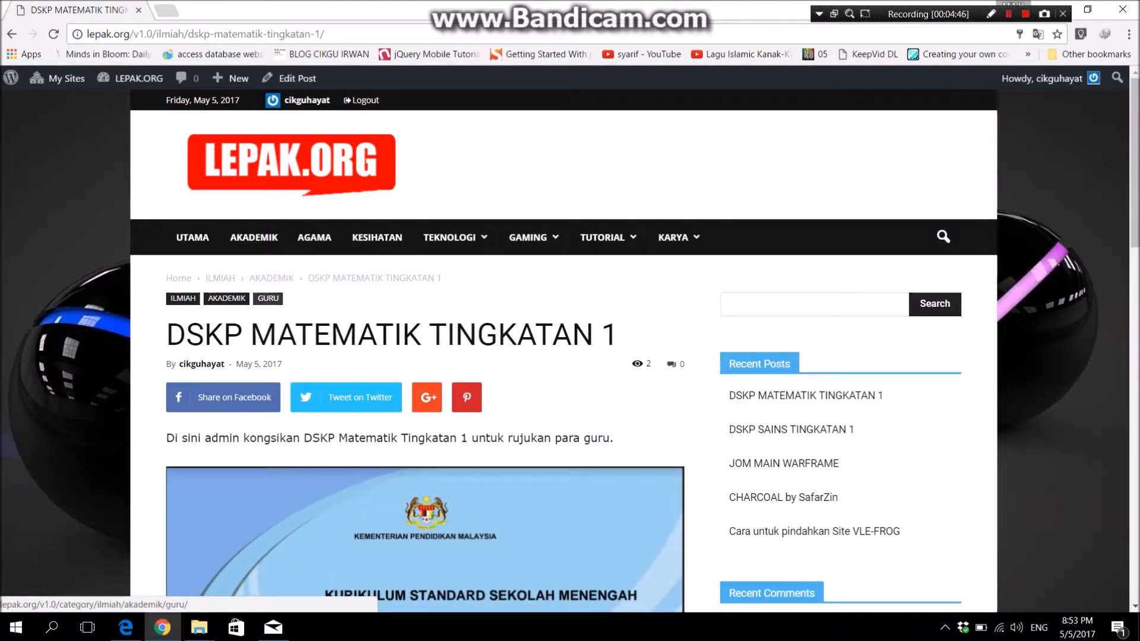
{"action": "scroll", "coordinate": [268, 298], "scroll_direction": "down", "scroll_amount": 10}
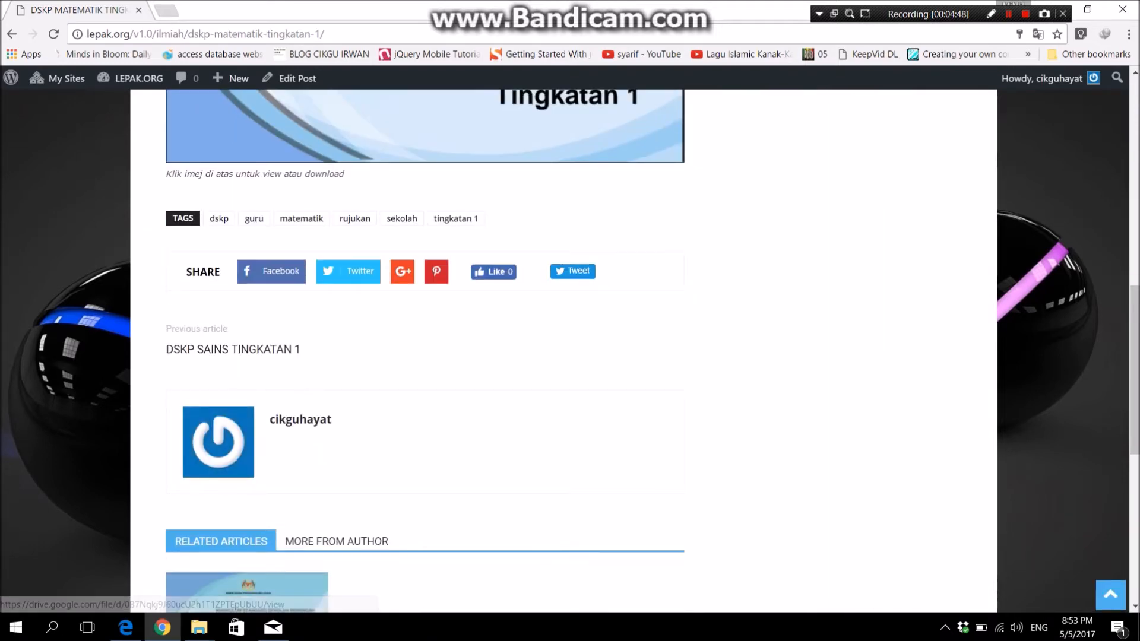
Finish reviewing the published DSKP MATEMATIK TINGKATAN 1 post and open it for editing
{"action": "scroll", "coordinate": [267, 298], "scroll_direction": "down", "scroll_amount": 6}
{"action": "scroll", "coordinate": [424, 523], "scroll_direction": "up", "scroll_amount": 16}
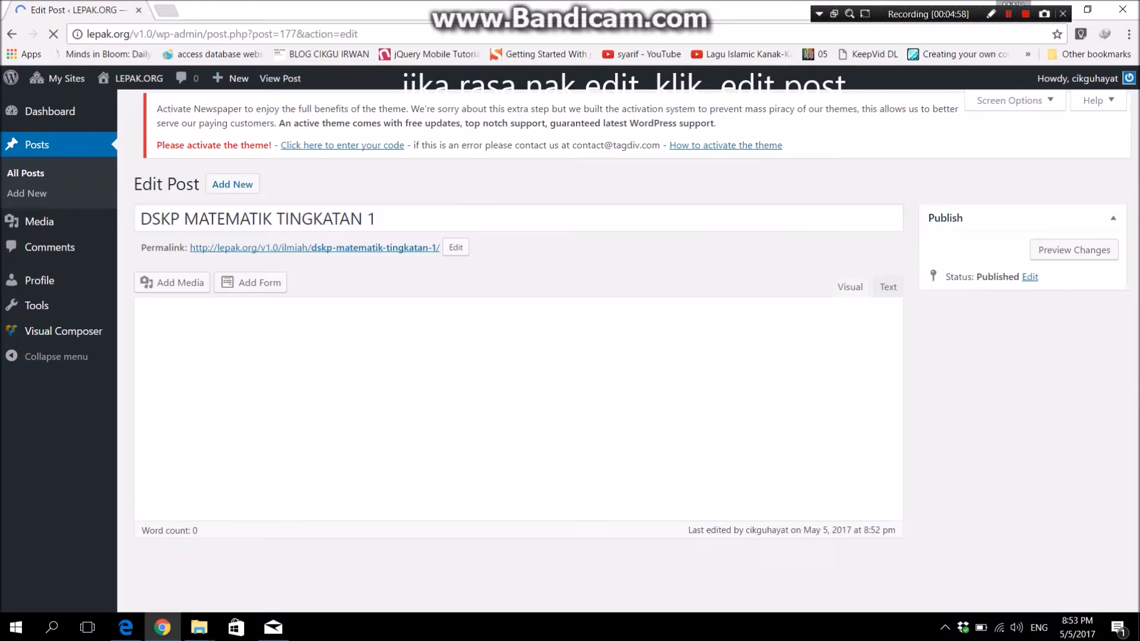
{"action": "scroll", "coordinate": [511, 357], "scroll_direction": "down", "scroll_amount": 9}
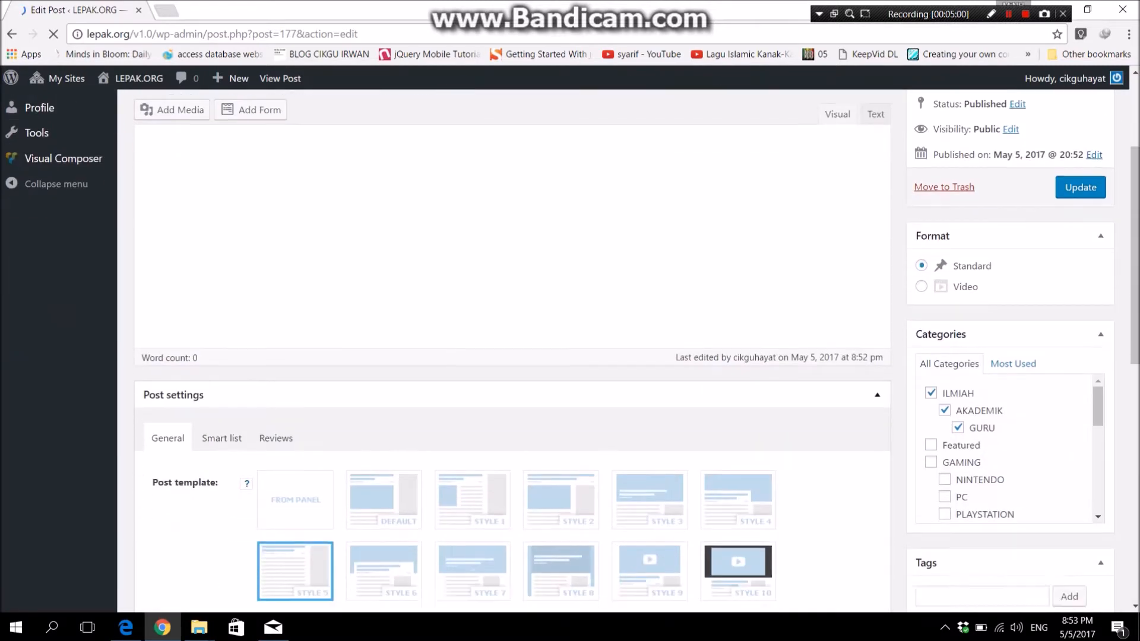
{"action": "scroll", "coordinate": [511, 356], "scroll_direction": "up", "scroll_amount": 1}
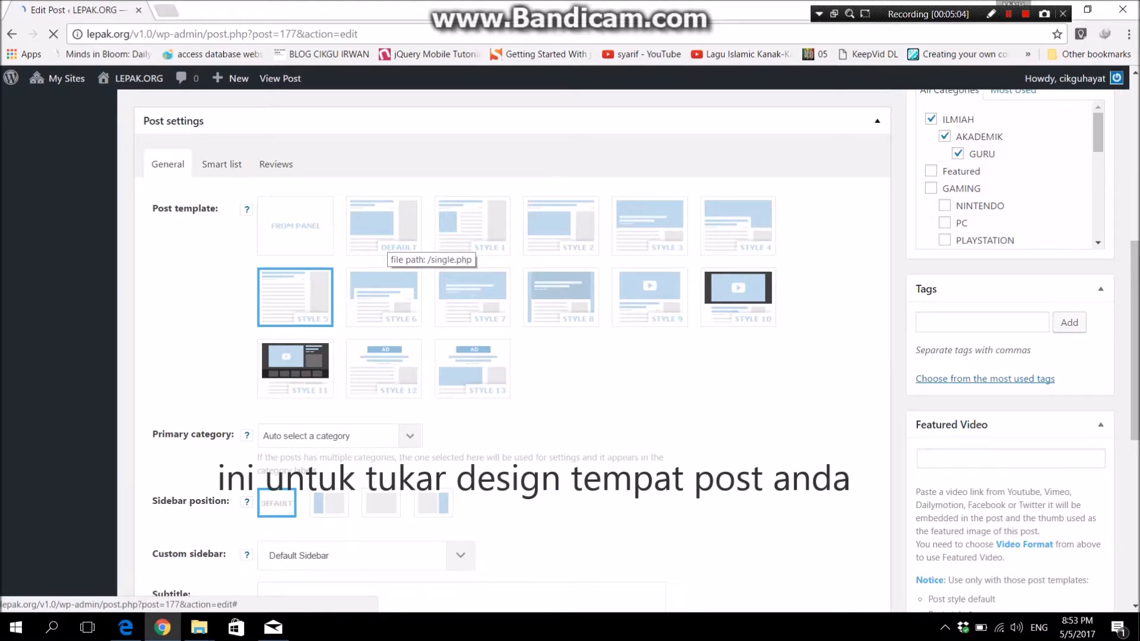
Try the Style 4 post template in the post settings and open a preview of the changes
{"action": "left_click", "coordinate": [387, 240]}
{"action": "scroll", "coordinate": [387, 240], "scroll_direction": "down", "scroll_amount": 7}
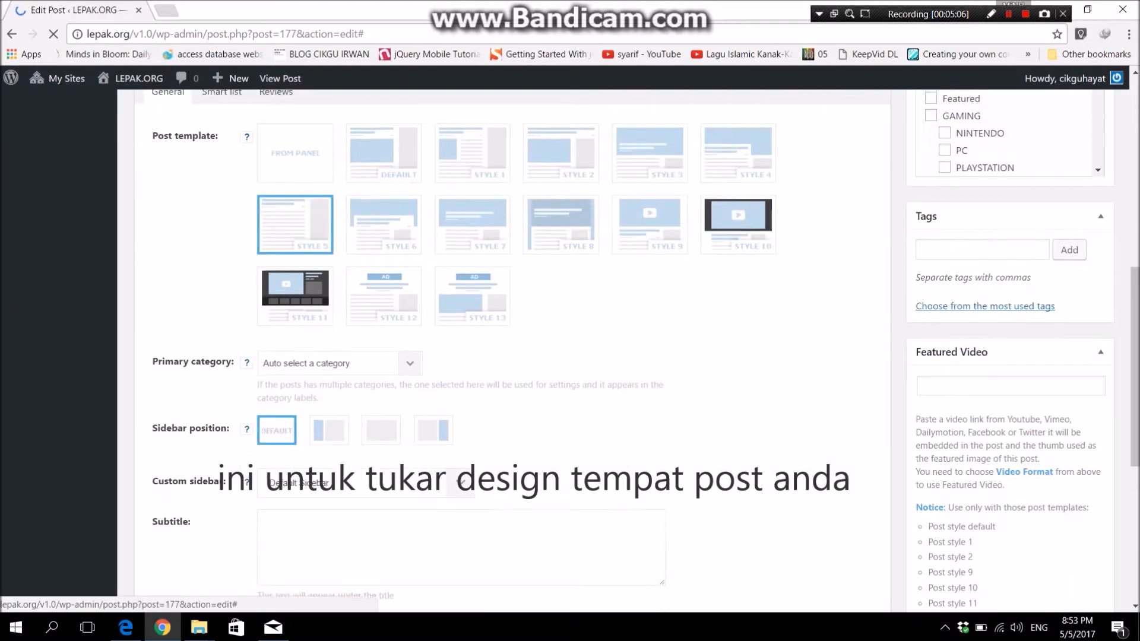
{"action": "scroll", "coordinate": [221, 467], "scroll_direction": "down", "scroll_amount": 8}
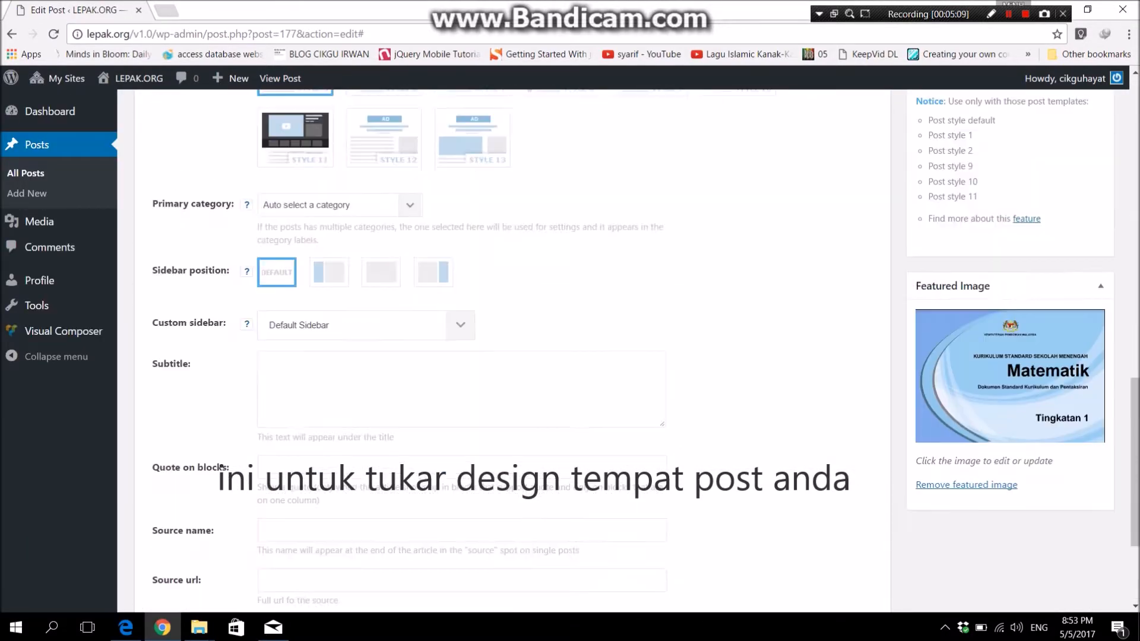
{"action": "scroll", "coordinate": [221, 467], "scroll_direction": "up", "scroll_amount": 6}
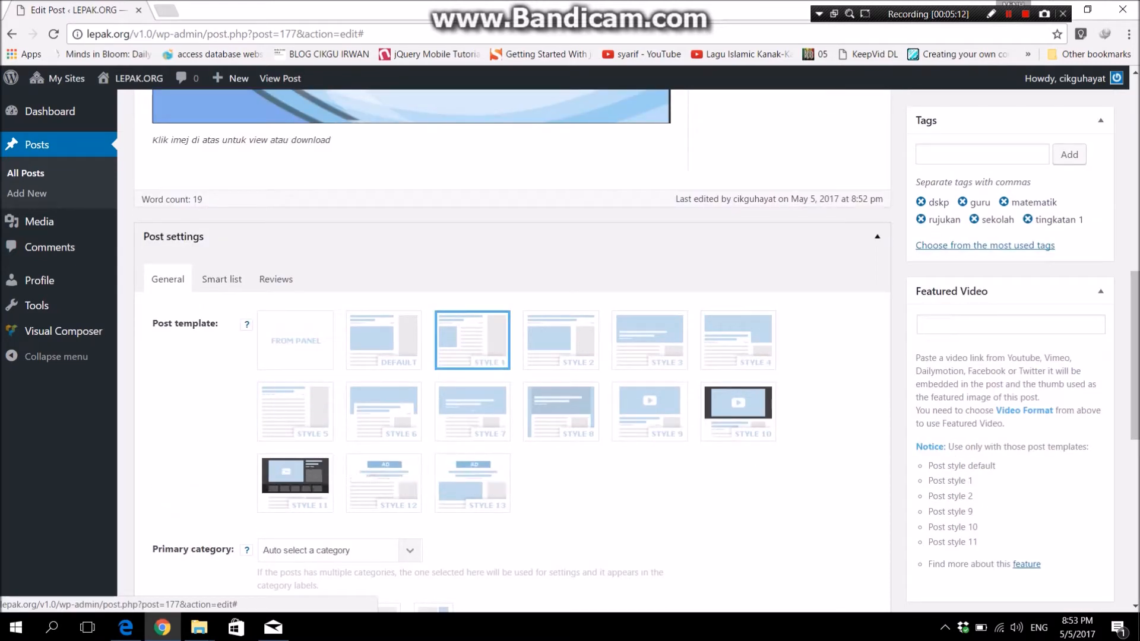
{"action": "left_click", "coordinate": [744, 346]}
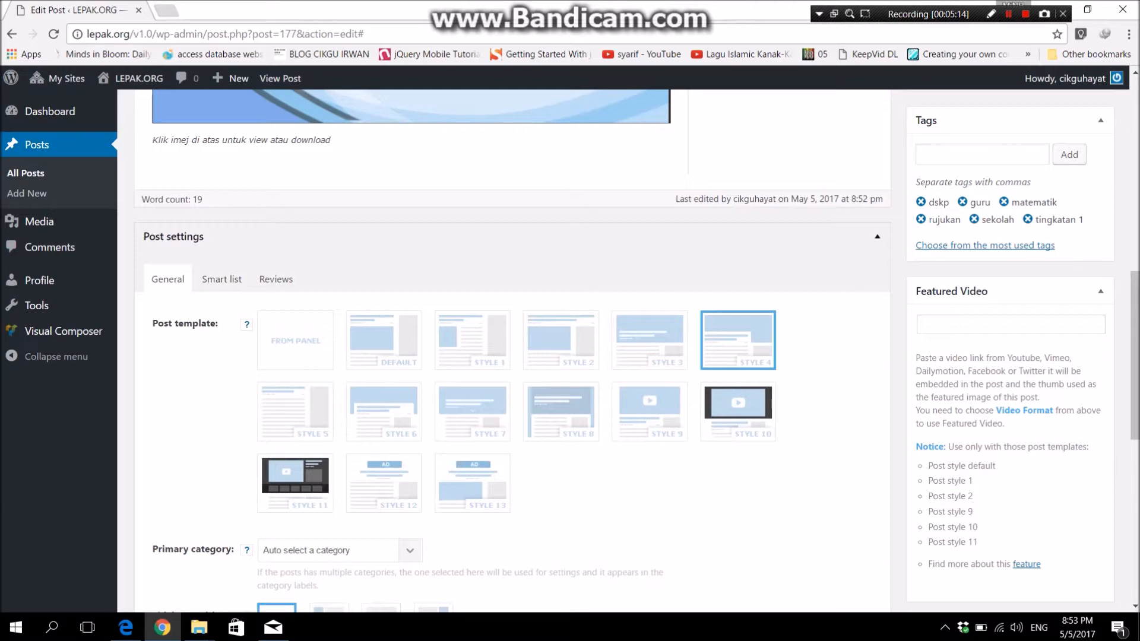
{"action": "scroll", "coordinate": [511, 351], "scroll_direction": "up", "scroll_amount": 7}
{"action": "scroll", "coordinate": [512, 350], "scroll_direction": "up", "scroll_amount": 4}
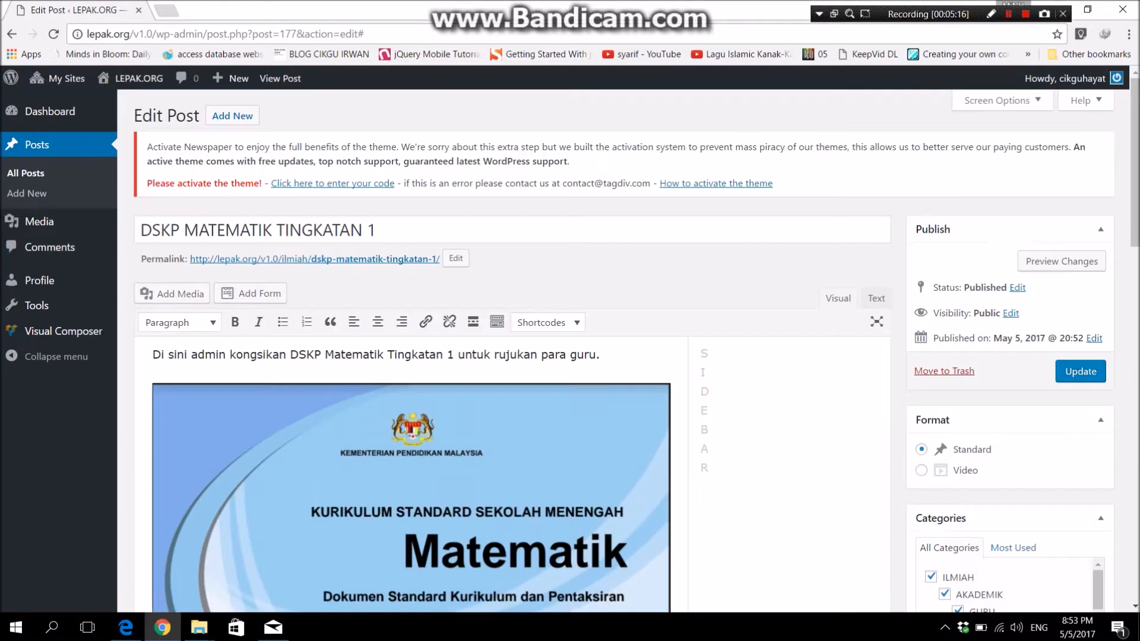
{"action": "left_click", "coordinate": [1062, 261]}
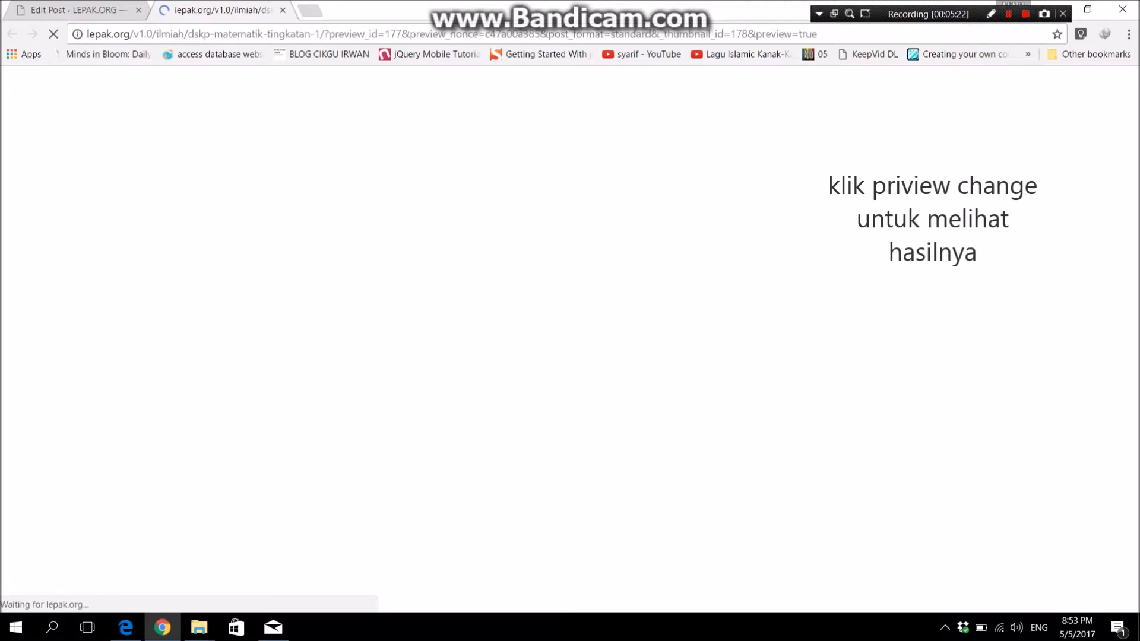
Review how the post looks in the Style 4 preview and close the preview tab
{"action": "scroll", "coordinate": [564, 350], "scroll_direction": "down", "scroll_amount": 6}
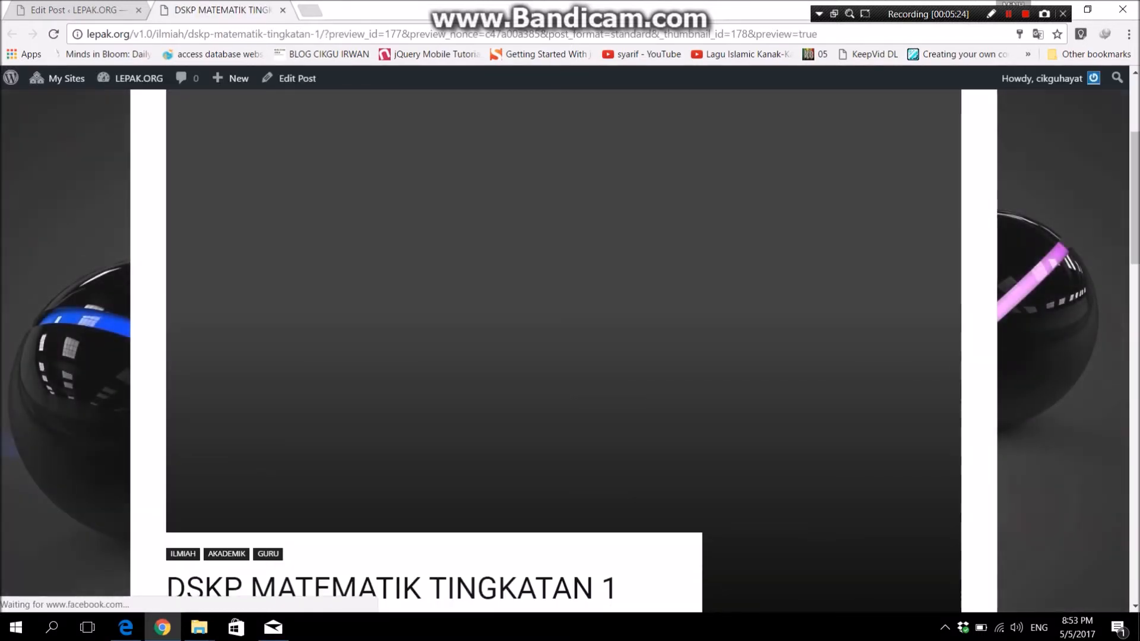
{"action": "scroll", "coordinate": [564, 350], "scroll_direction": "up", "scroll_amount": 2}
{"action": "scroll", "coordinate": [564, 350], "scroll_direction": "up", "scroll_amount": 3}
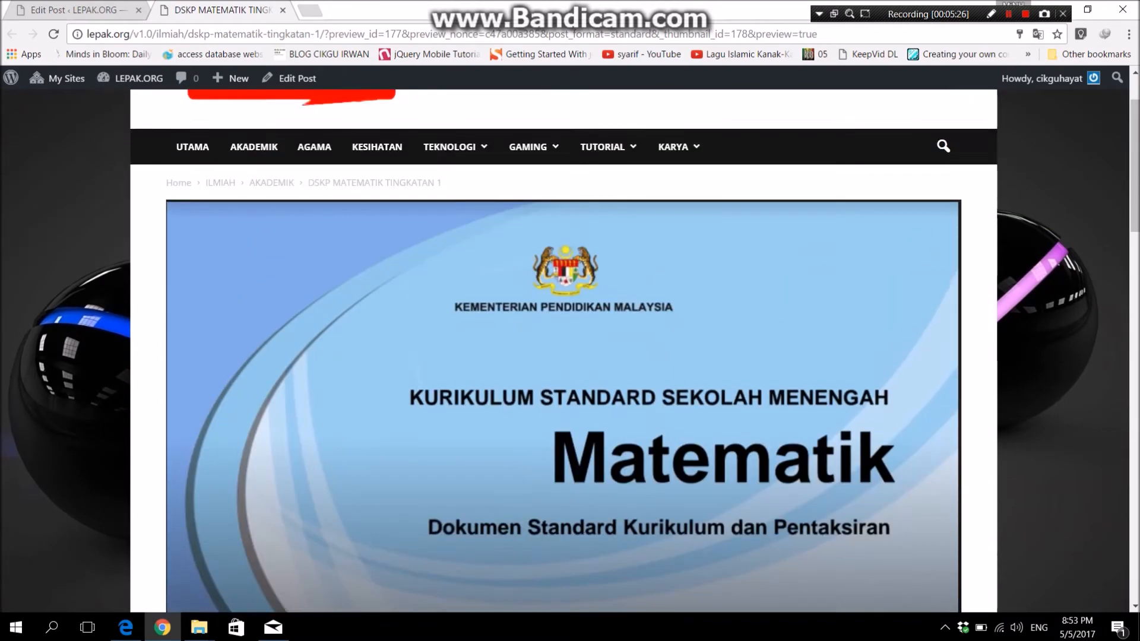
{"action": "scroll", "coordinate": [564, 350], "scroll_direction": "down", "scroll_amount": 3}
{"action": "scroll", "coordinate": [564, 351], "scroll_direction": "down", "scroll_amount": 11}
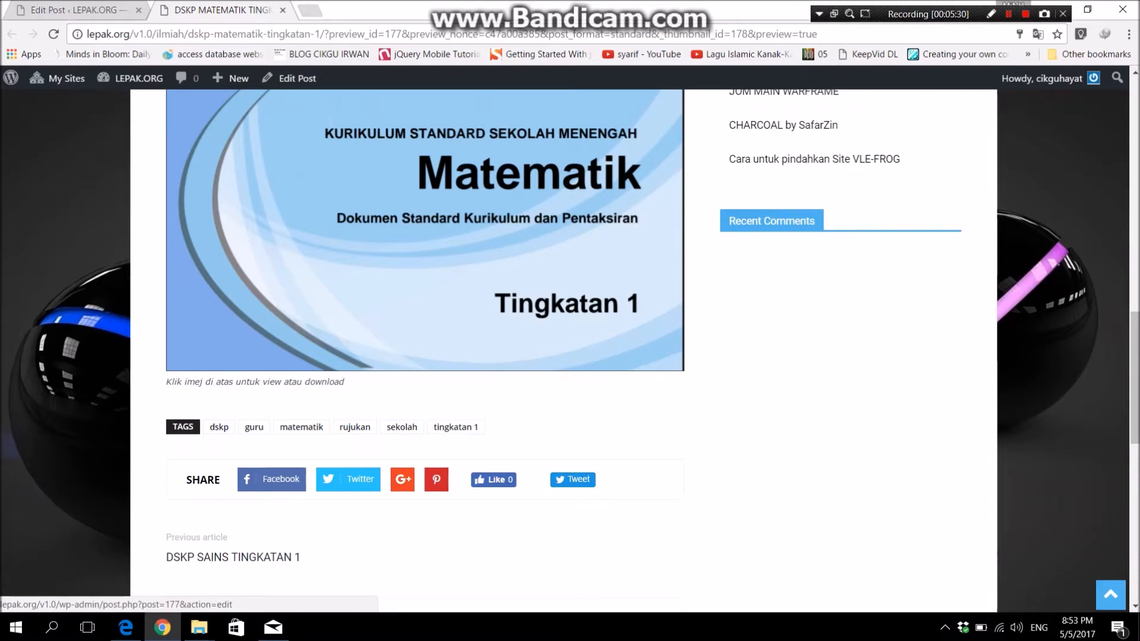
{"action": "left_click", "coordinate": [283, 11]}
Try the Style 8 post template in the post settings and preview the post with it
{"action": "scroll", "coordinate": [511, 350], "scroll_direction": "down", "scroll_amount": 8}
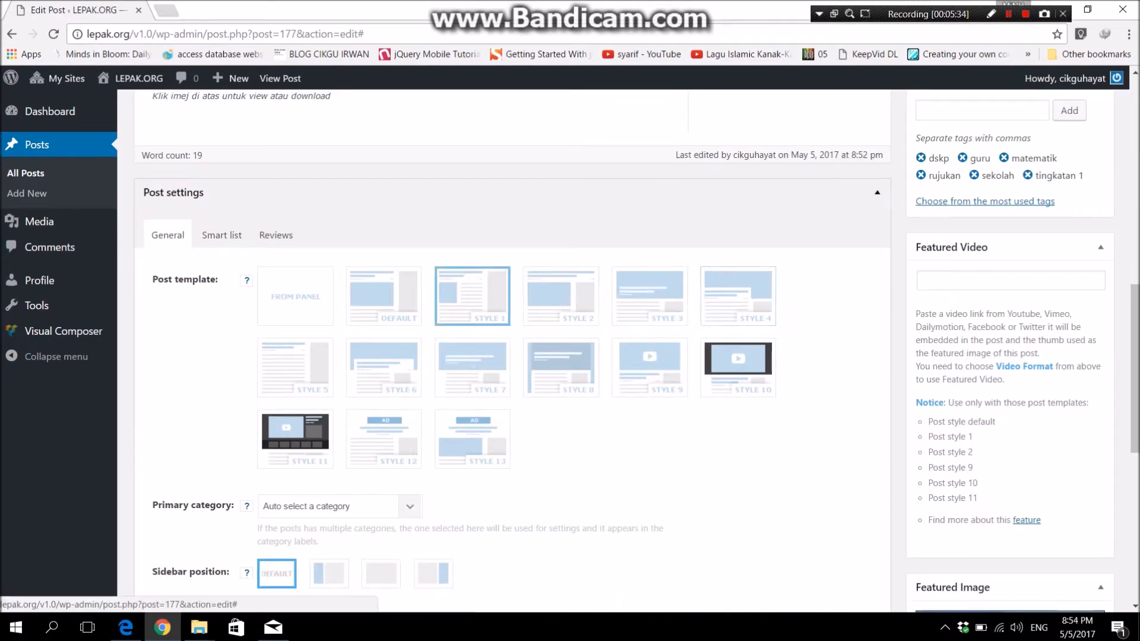
{"action": "left_click", "coordinate": [560, 367]}
{"action": "left_click", "coordinate": [465, 385]}
{"action": "left_click", "coordinate": [575, 375]}
{"action": "scroll", "coordinate": [575, 380], "scroll_direction": "up", "scroll_amount": 15}
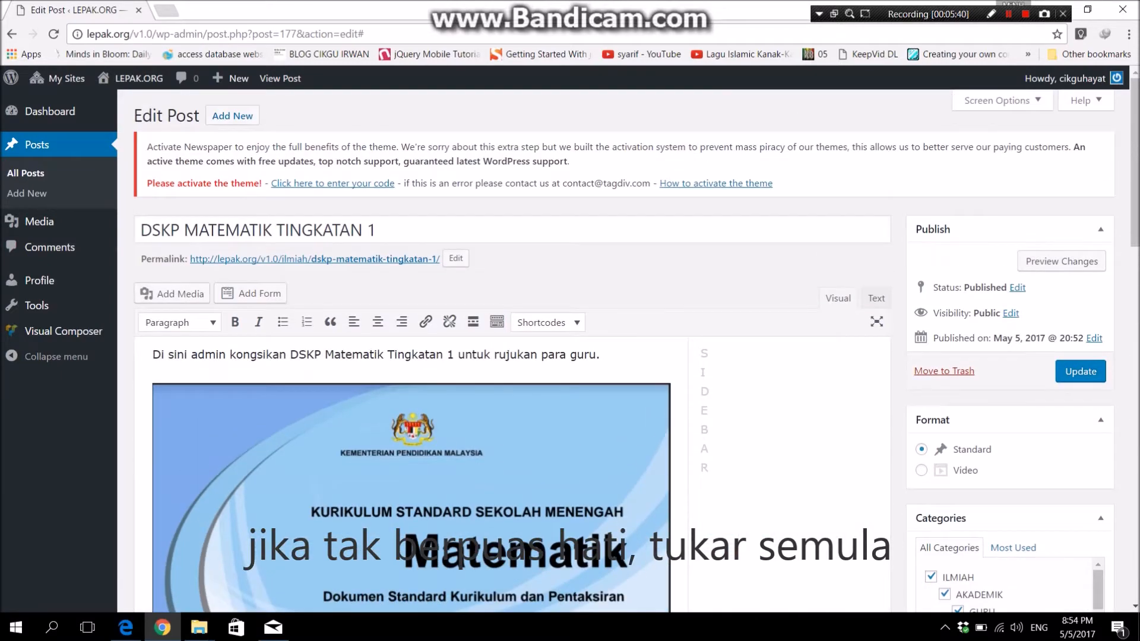
{"action": "left_click", "coordinate": [1061, 261]}
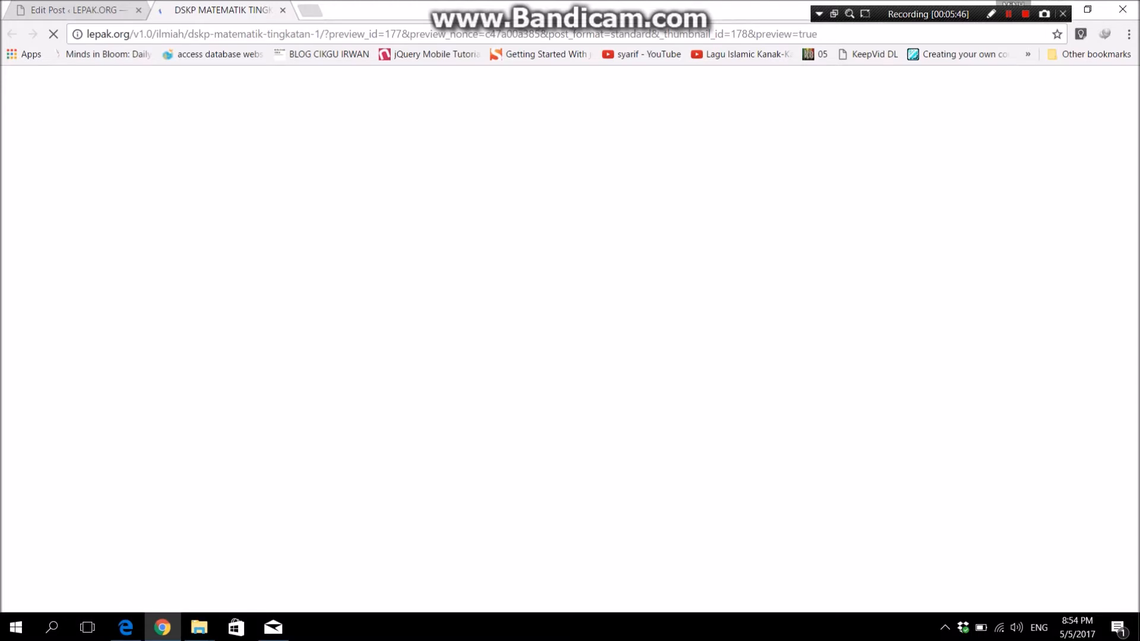
Examine the Style 8 preview, including its header image, article body and related articles
{"action": "scroll", "coordinate": [451, 122], "scroll_direction": "down", "scroll_amount": 2}
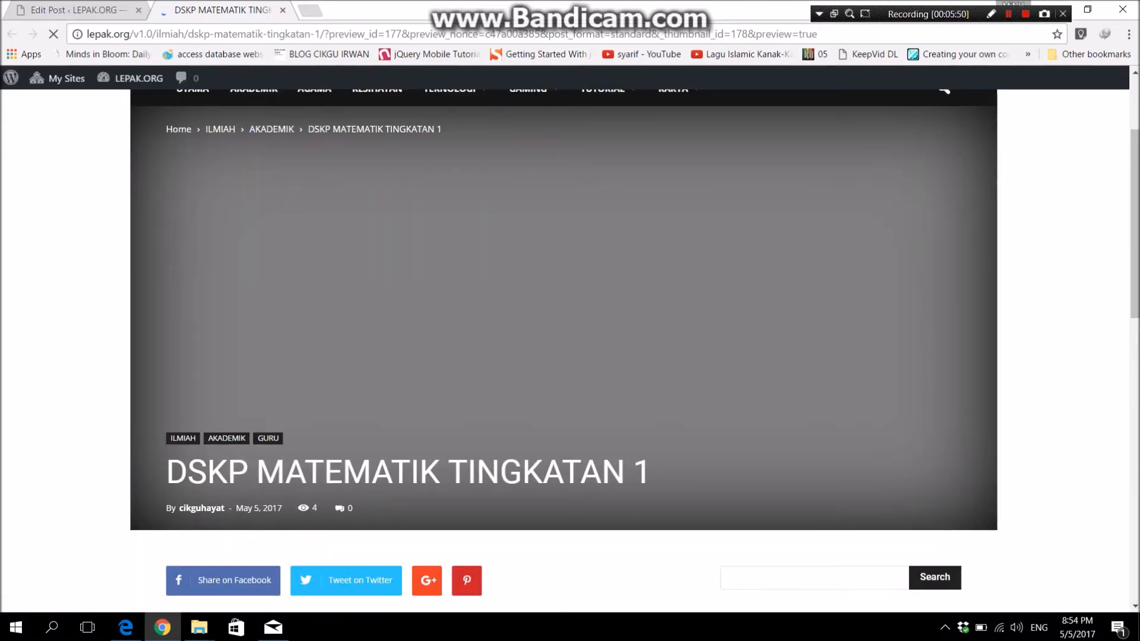
{"action": "scroll", "coordinate": [564, 350], "scroll_direction": "down", "scroll_amount": 1}
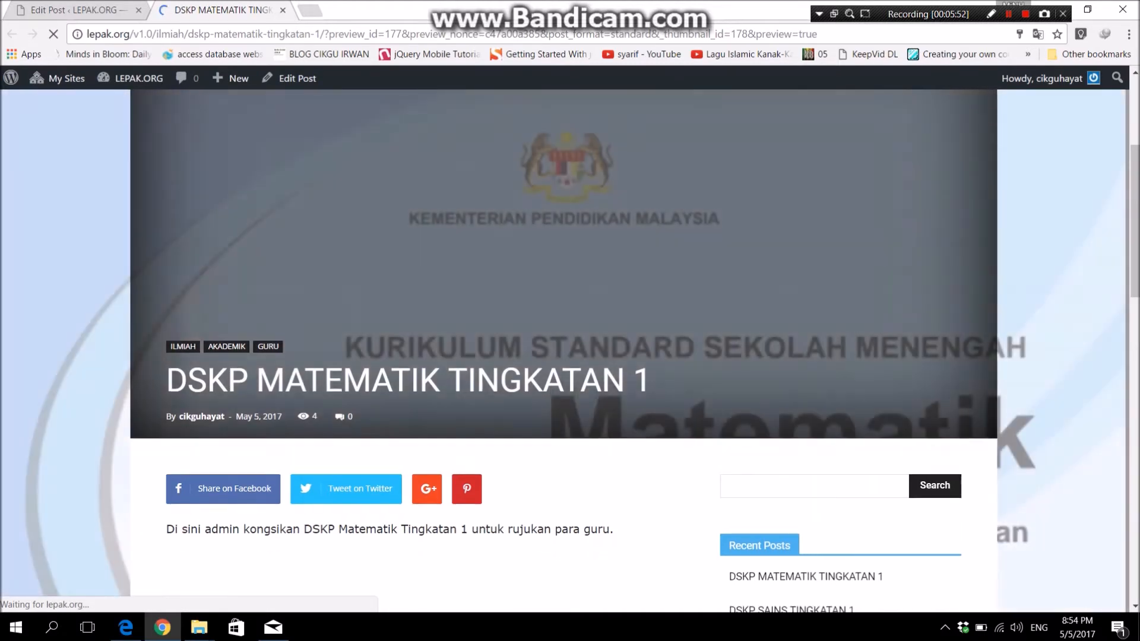
{"action": "scroll", "coordinate": [564, 350], "scroll_direction": "down", "scroll_amount": 3}
{"action": "scroll", "coordinate": [564, 350], "scroll_direction": "up", "scroll_amount": 6}
{"action": "scroll", "coordinate": [564, 350], "scroll_direction": "down", "scroll_amount": 10}
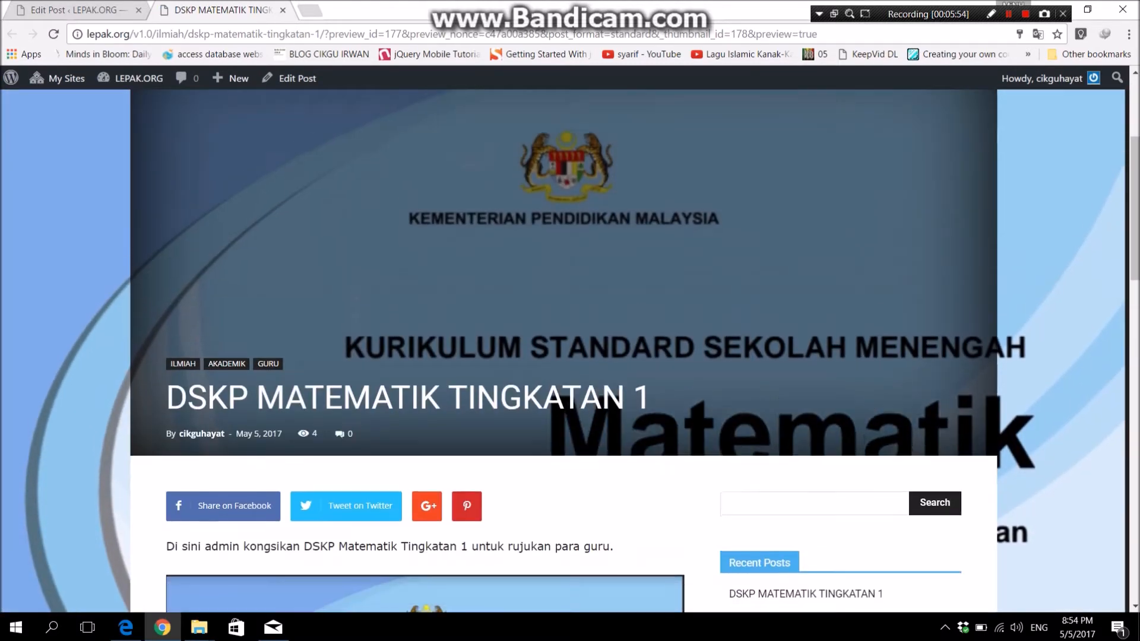
{"action": "scroll", "coordinate": [564, 350], "scroll_direction": "down", "scroll_amount": 9}
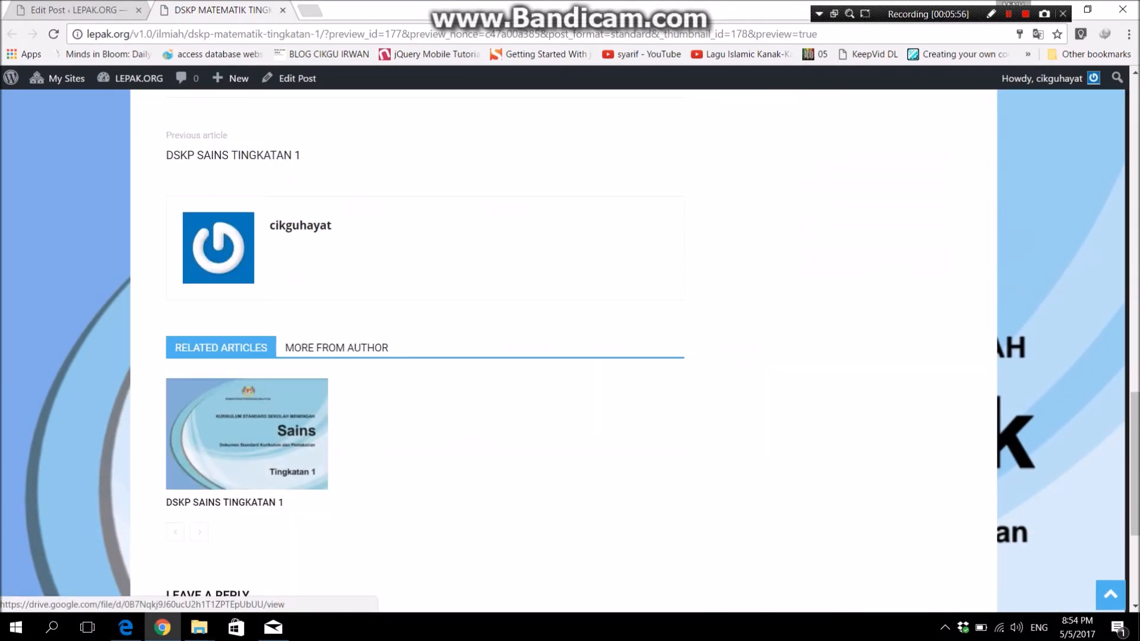
{"action": "scroll", "coordinate": [564, 350], "scroll_direction": "up", "scroll_amount": 8}
{"action": "scroll", "coordinate": [564, 350], "scroll_direction": "up", "scroll_amount": 10}
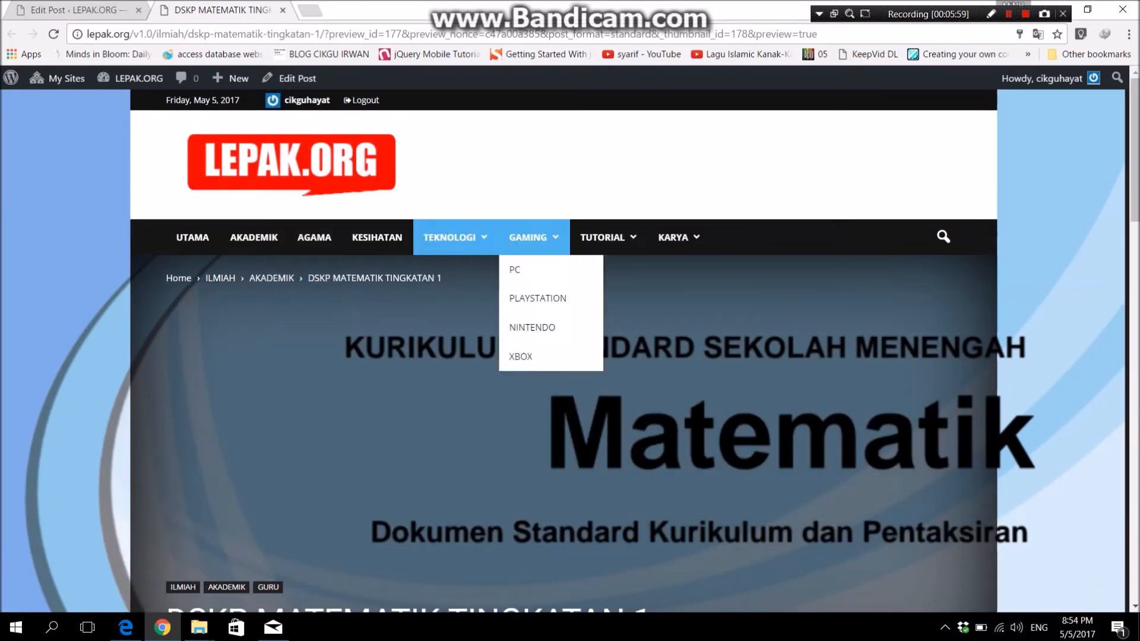
Return to the editor, set the post template back to Style 5 and update the post
{"action": "left_click", "coordinate": [110, 12]}
{"action": "scroll", "coordinate": [510, 351], "scroll_direction": "down", "scroll_amount": 11}
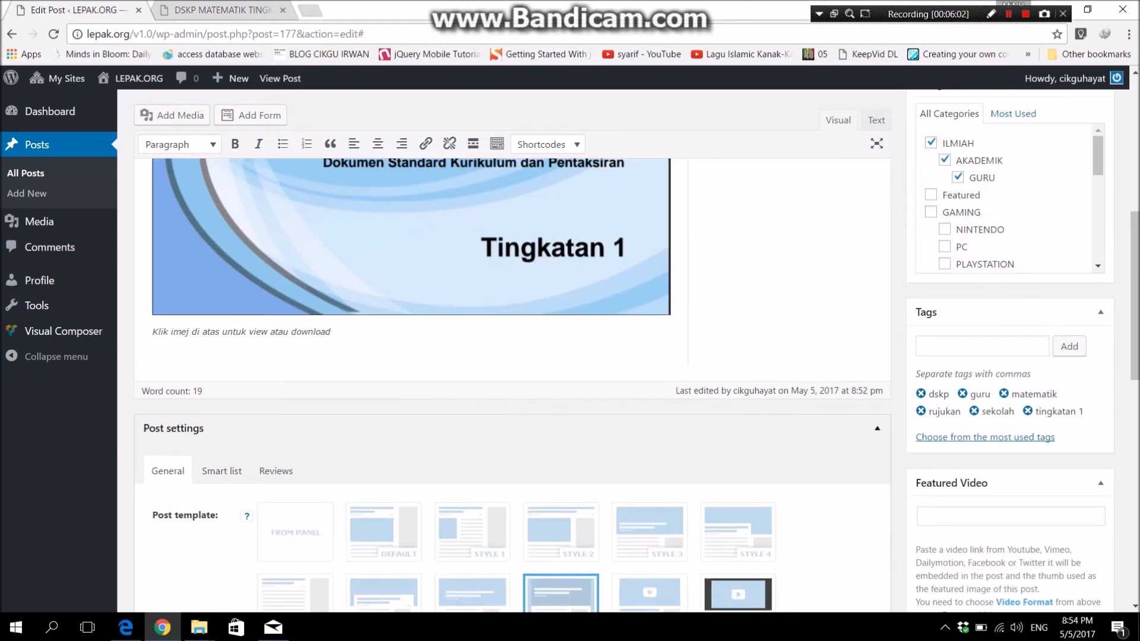
{"action": "left_click", "coordinate": [295, 368]}
{"action": "scroll", "coordinate": [295, 368], "scroll_direction": "up", "scroll_amount": 8}
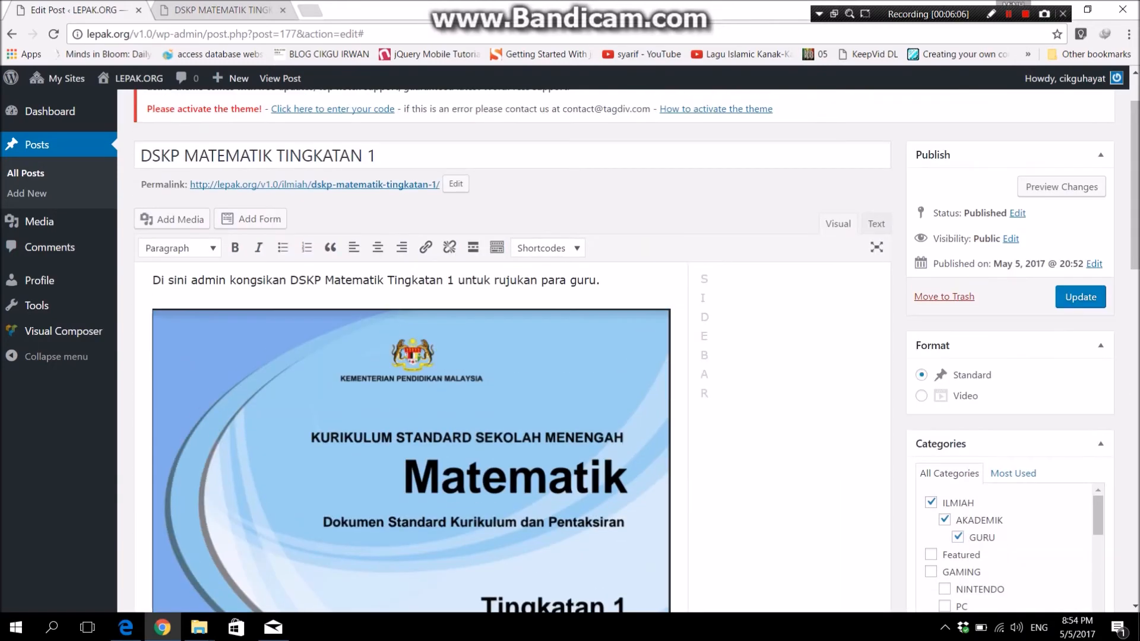
{"action": "left_click", "coordinate": [1081, 297]}
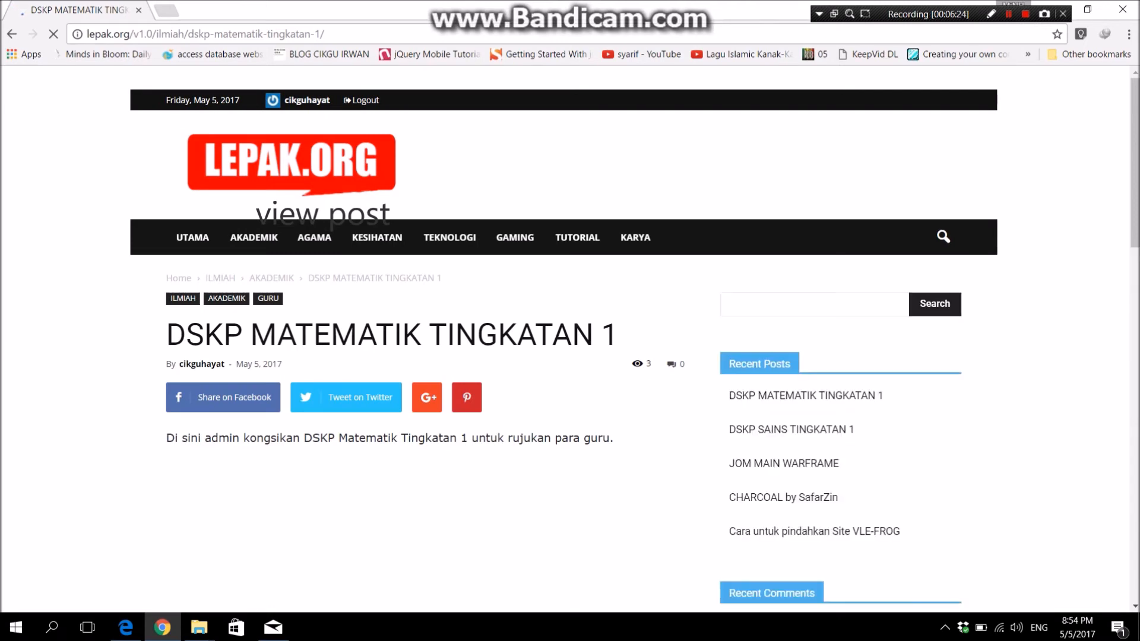
Check the layout of the updated post on the live site
{"action": "scroll", "coordinate": [564, 350], "scroll_direction": "down", "scroll_amount": 1}
{"action": "scroll", "coordinate": [564, 350], "scroll_direction": "down", "scroll_amount": 1}
{"action": "scroll", "coordinate": [564, 350], "scroll_direction": "down", "scroll_amount": 1}
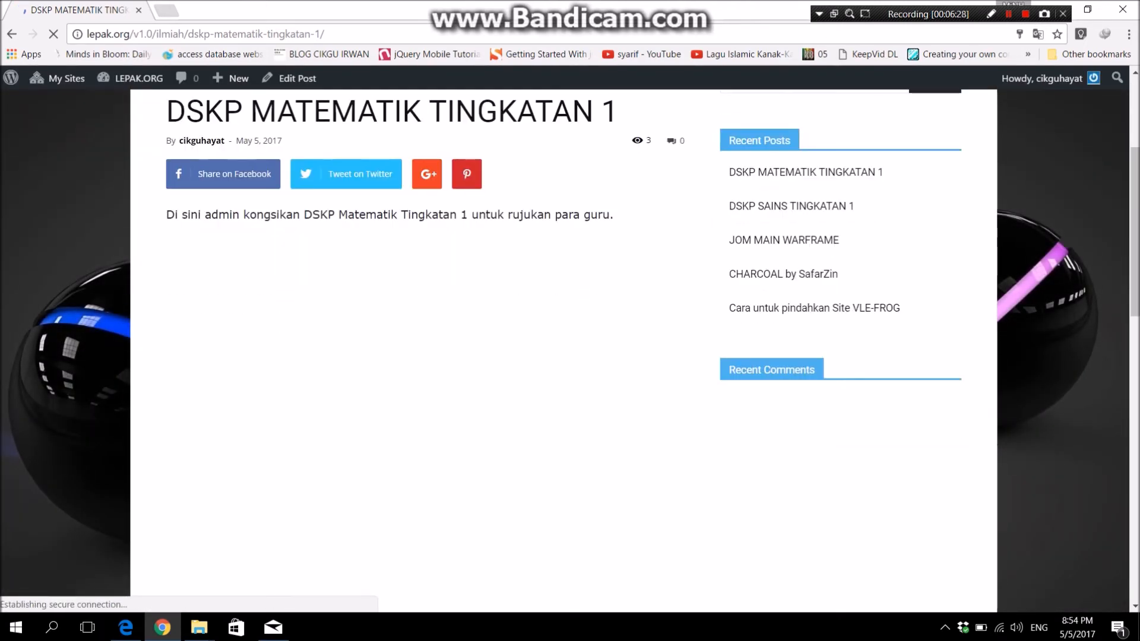
{"action": "scroll", "coordinate": [415, 226], "scroll_direction": "down", "scroll_amount": 4}
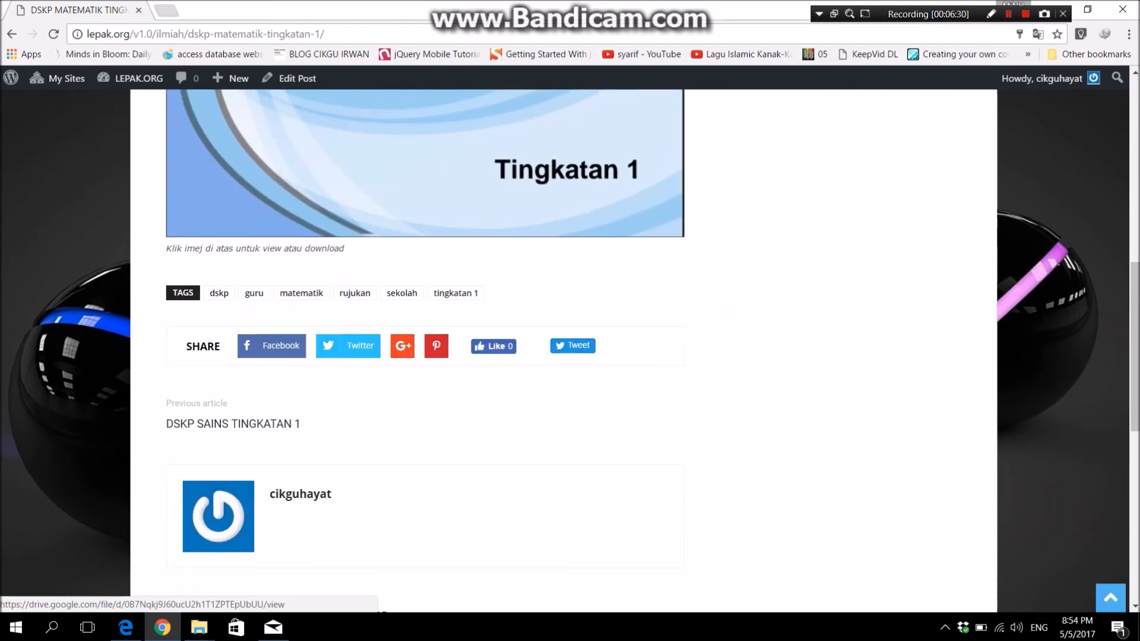
{"action": "scroll", "coordinate": [416, 297], "scroll_direction": "up", "scroll_amount": 8}
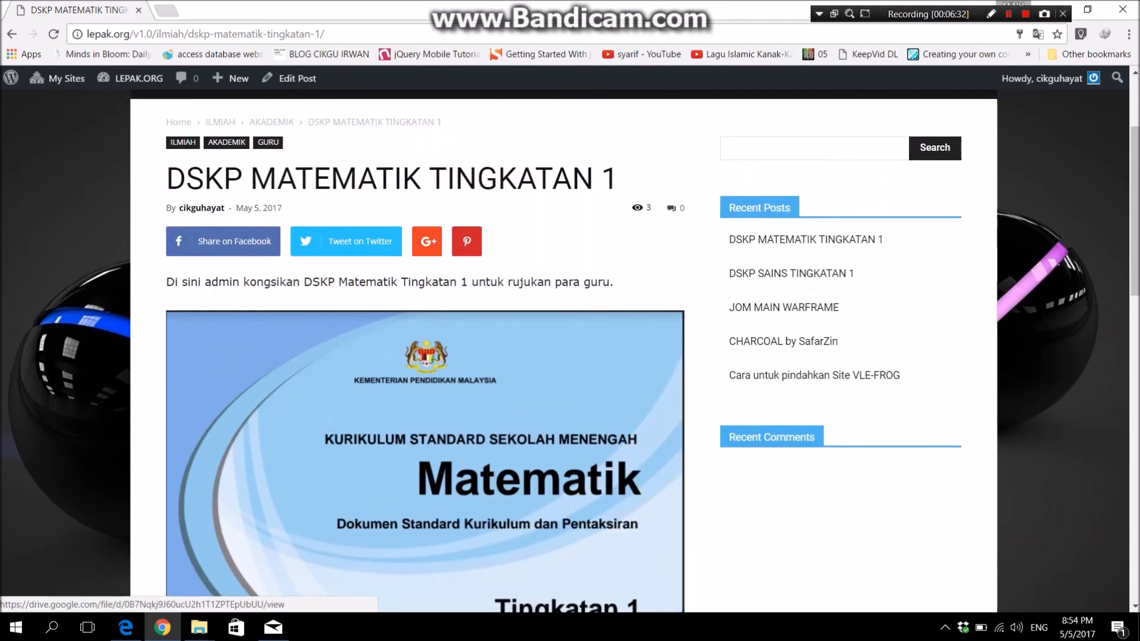
Log out of the site and check how the new post is listed on the public home page
{"action": "scroll", "coordinate": [426, 416], "scroll_direction": "up", "scroll_amount": 3}
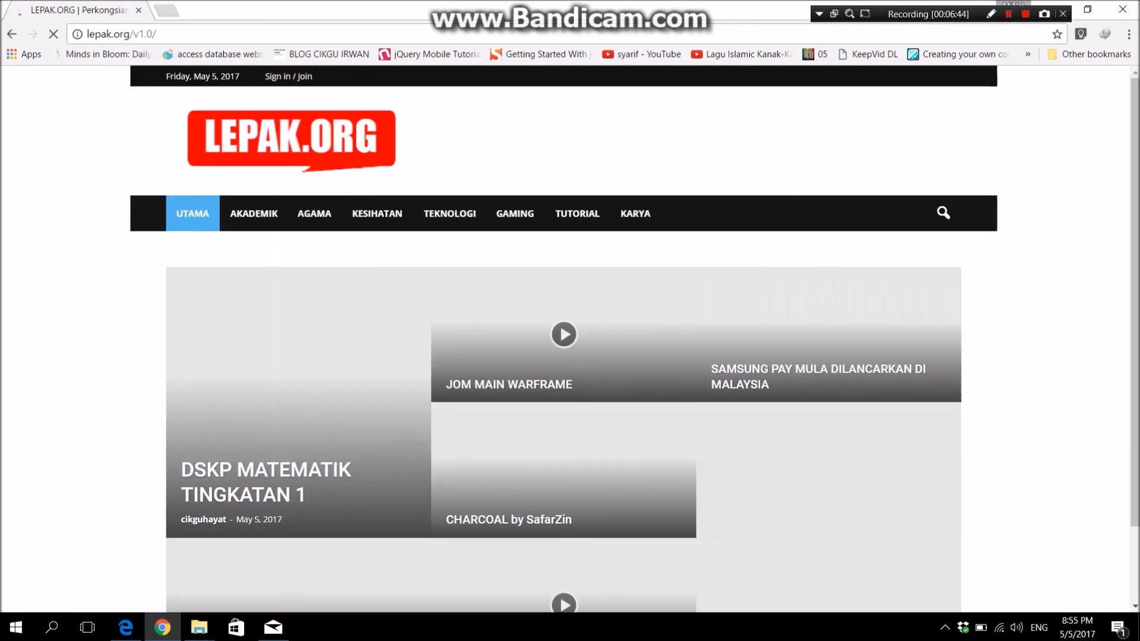
{"action": "scroll", "coordinate": [832, 296], "scroll_direction": "down", "scroll_amount": 1}
{"action": "scroll", "coordinate": [802, 297], "scroll_direction": "down", "scroll_amount": 1}
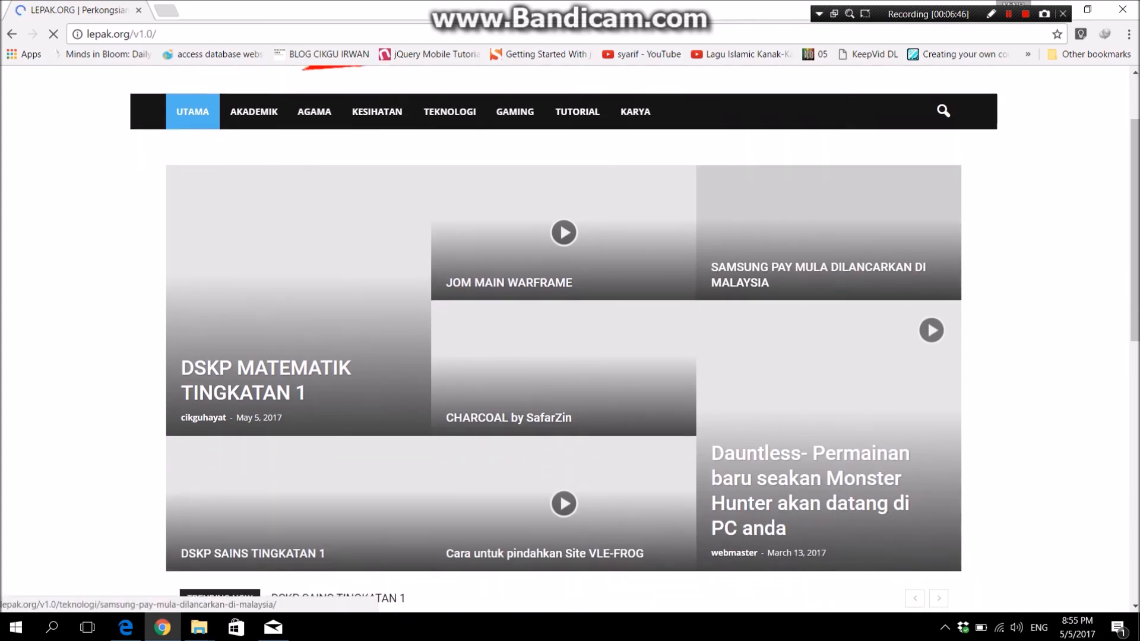
{"action": "scroll", "coordinate": [802, 297], "scroll_direction": "up", "scroll_amount": 2}
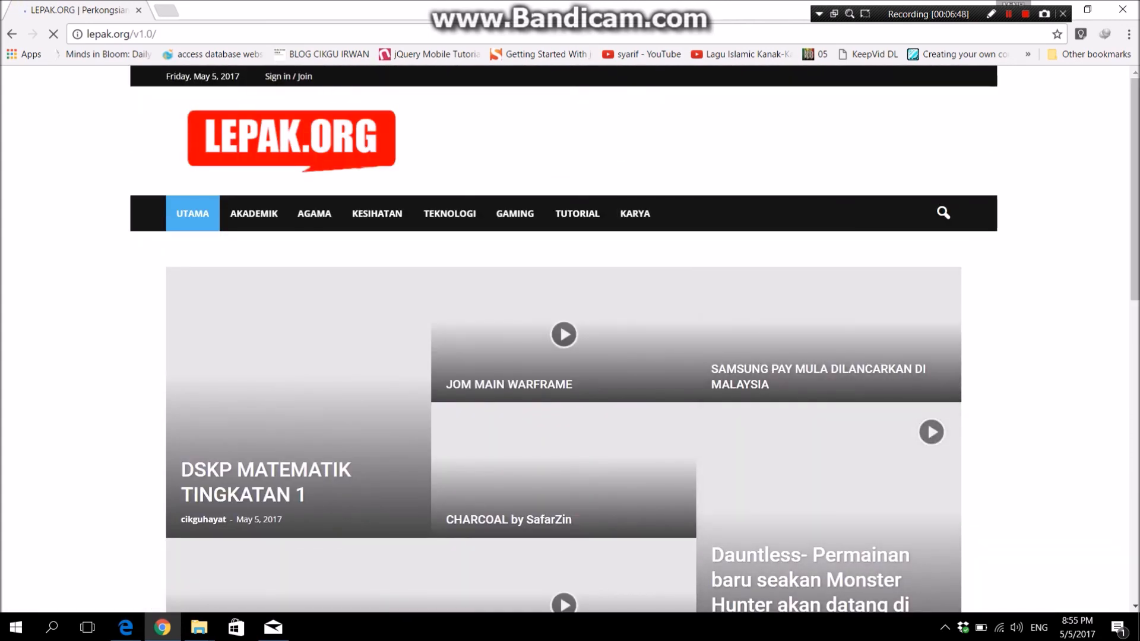